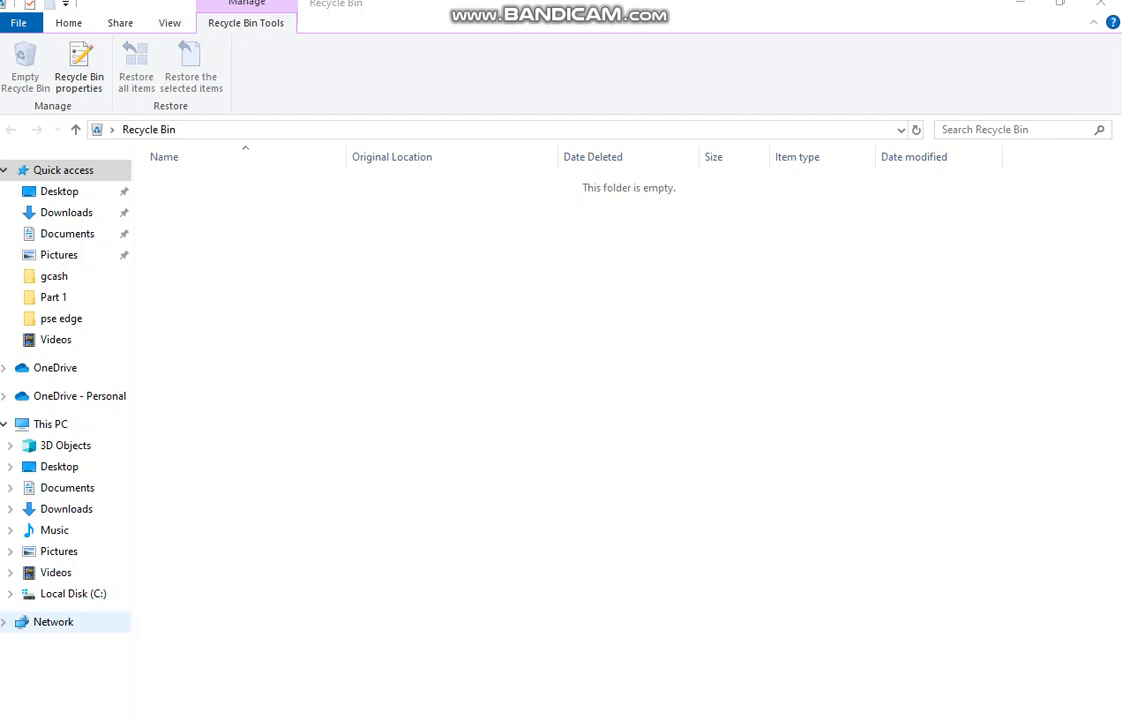
Step: Open the Local Disk (C:) drive from the navigation pane
left_click(73, 593)
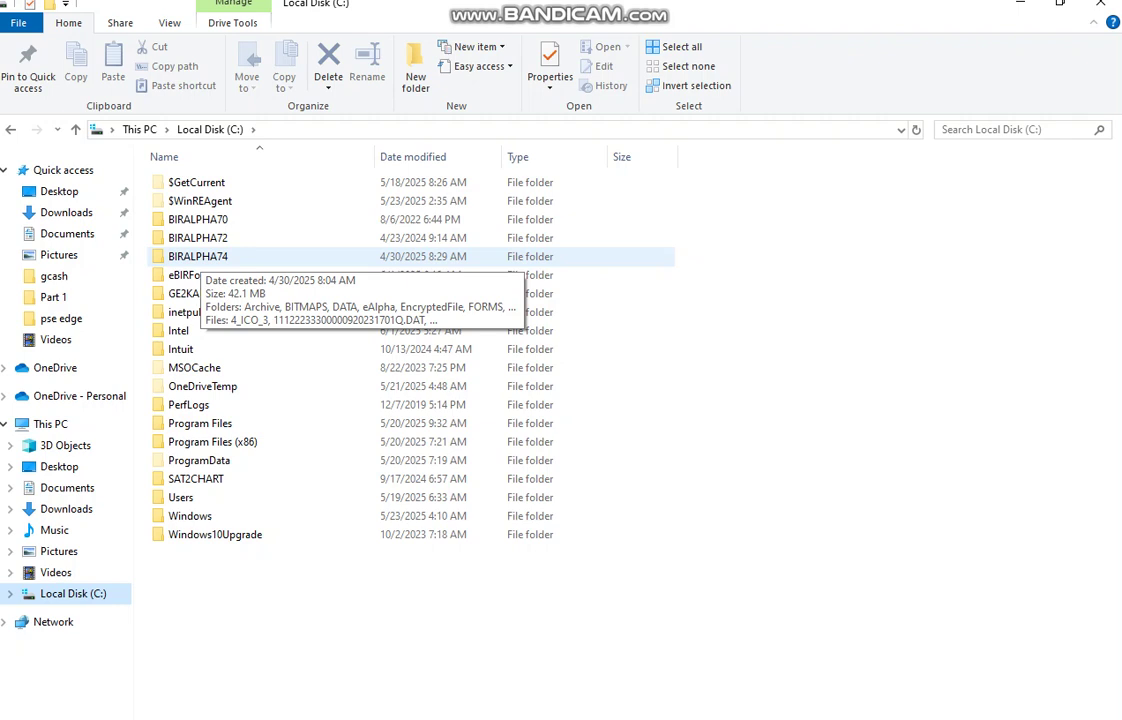
Step: Open BIRALPHA74\DATA, browse its database files, and begin a new Bandicam capture area
double_click(200, 256)
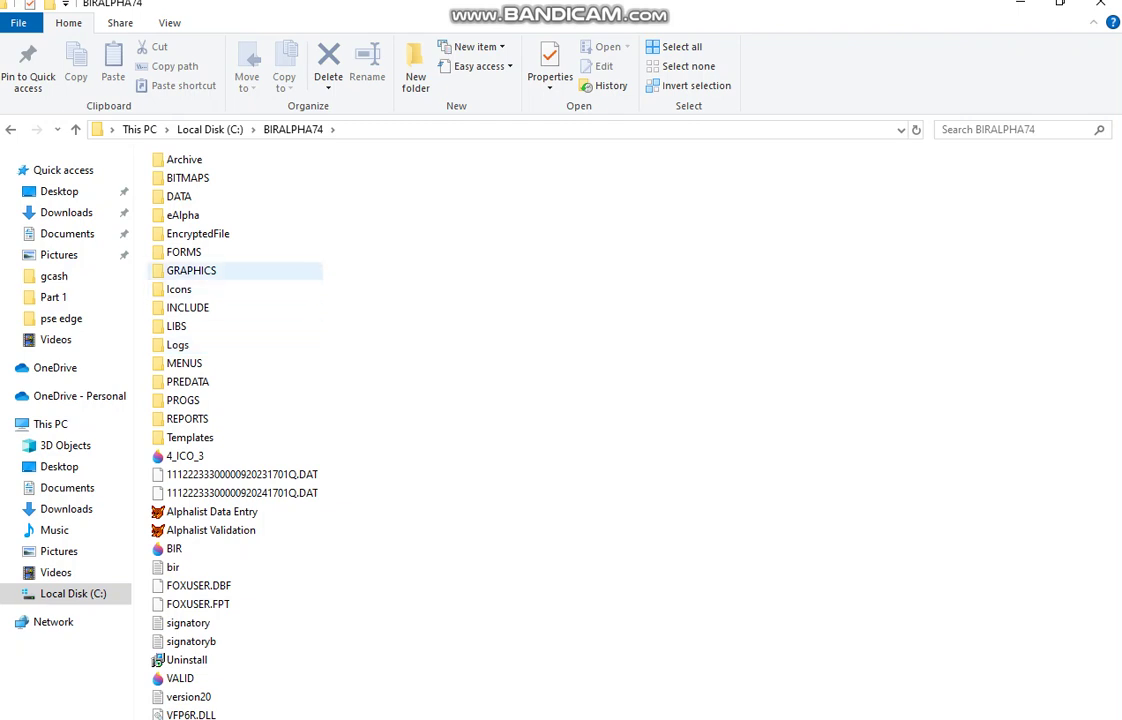
left_click(180, 196)
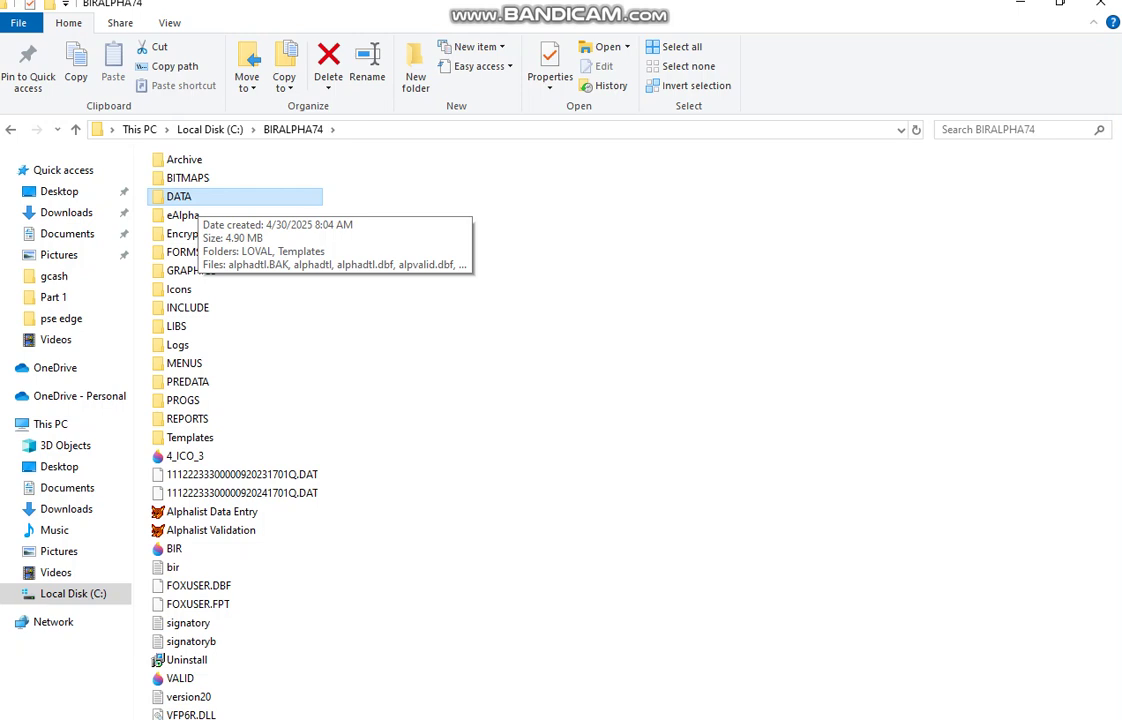
key("Return")
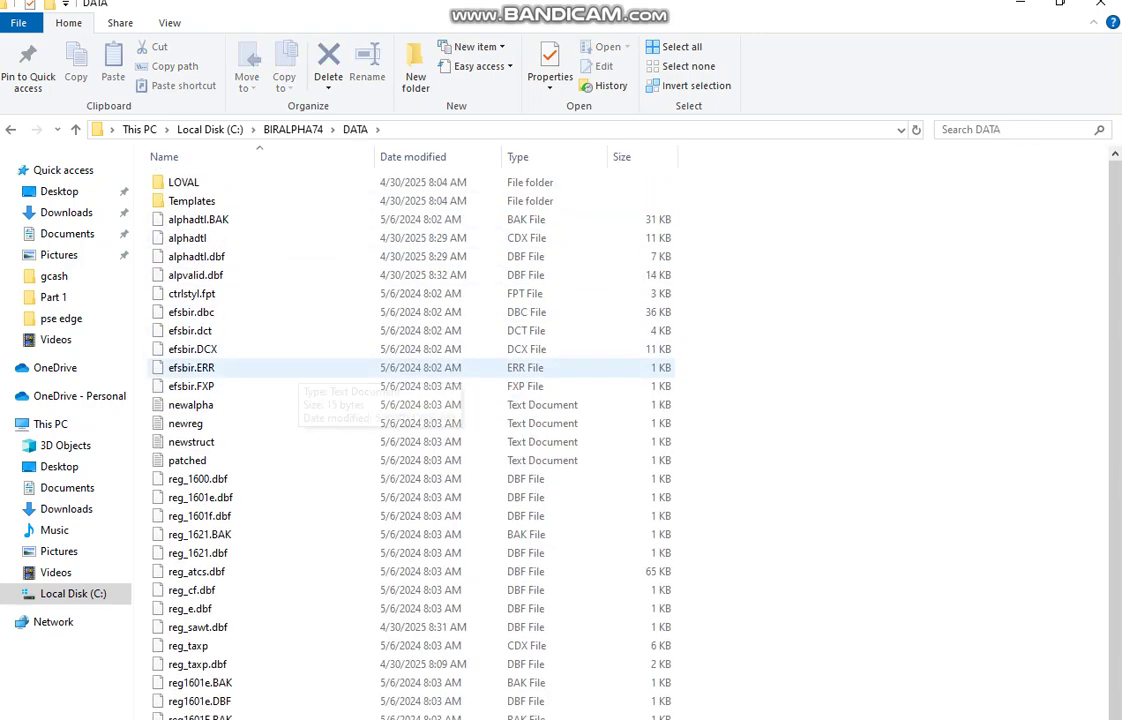
scroll(280, 441, "down", 1)
scroll(330, 441, "up", 1)
scroll(330, 441, "down", 1)
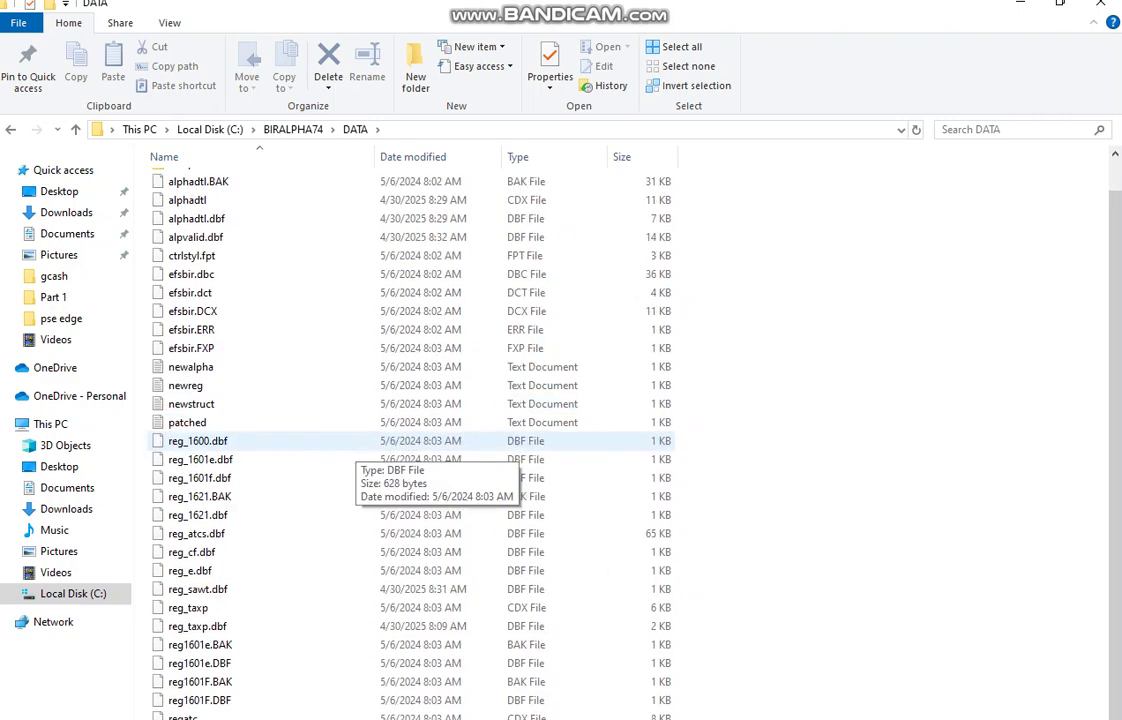
scroll(345, 460, "up", 1)
scroll(345, 460, "down", 1)
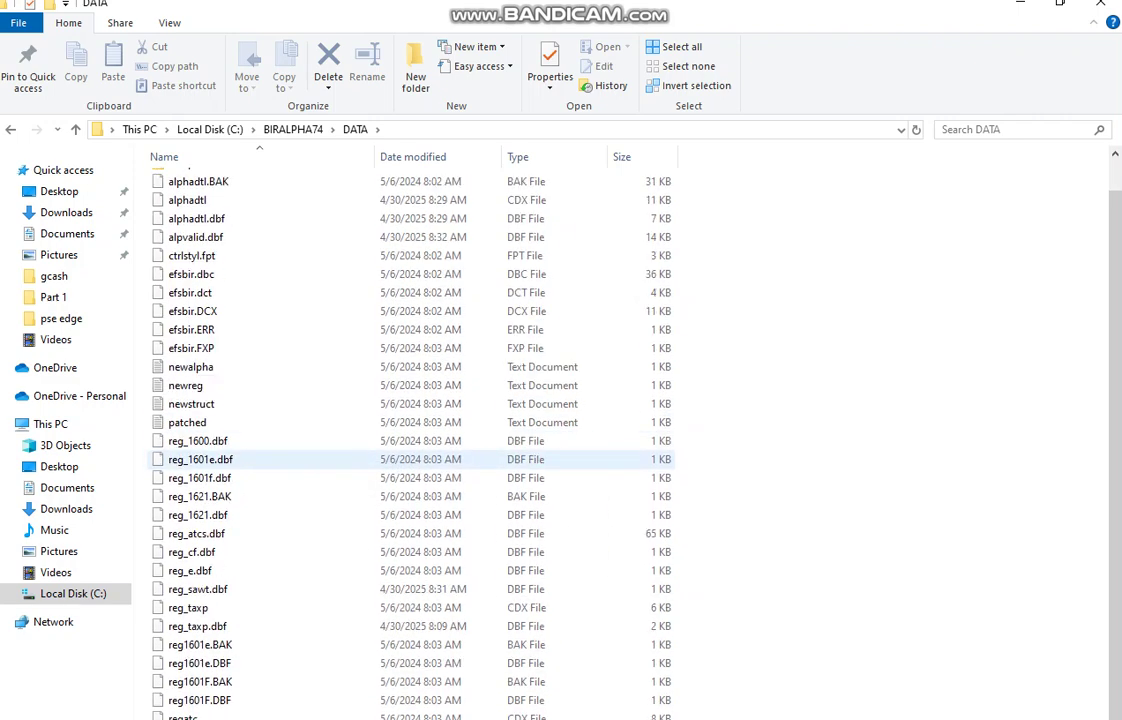
scroll(345, 460, "up", 1)
scroll(345, 460, "down", 1)
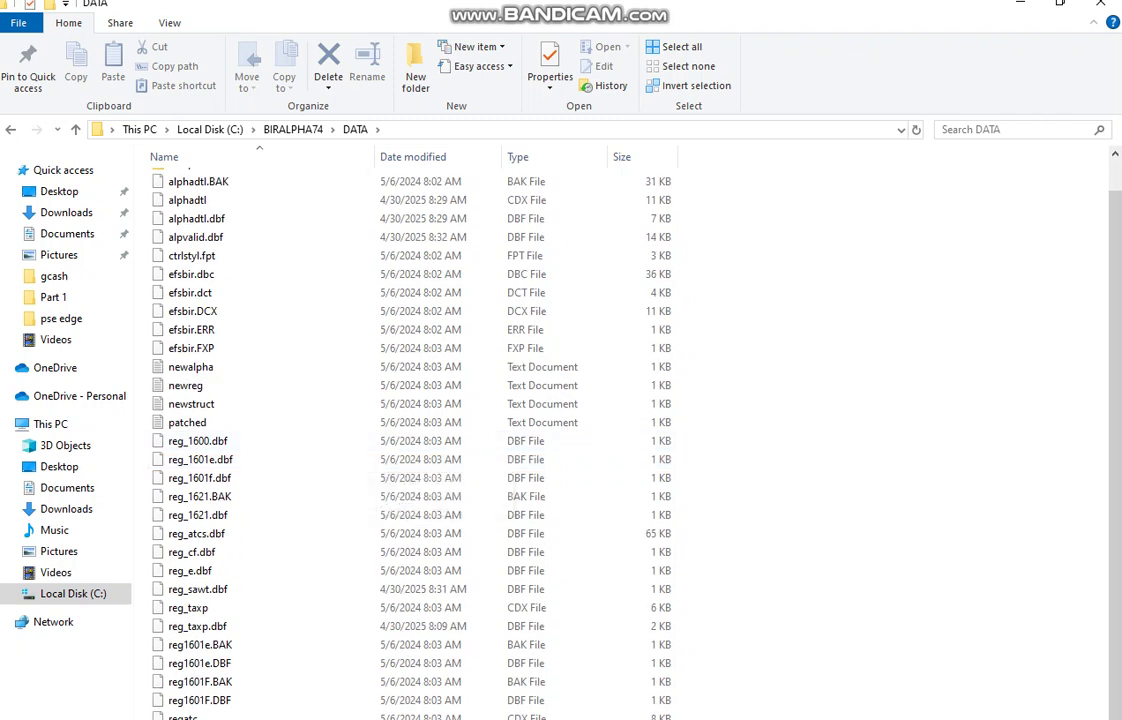
key("Print")
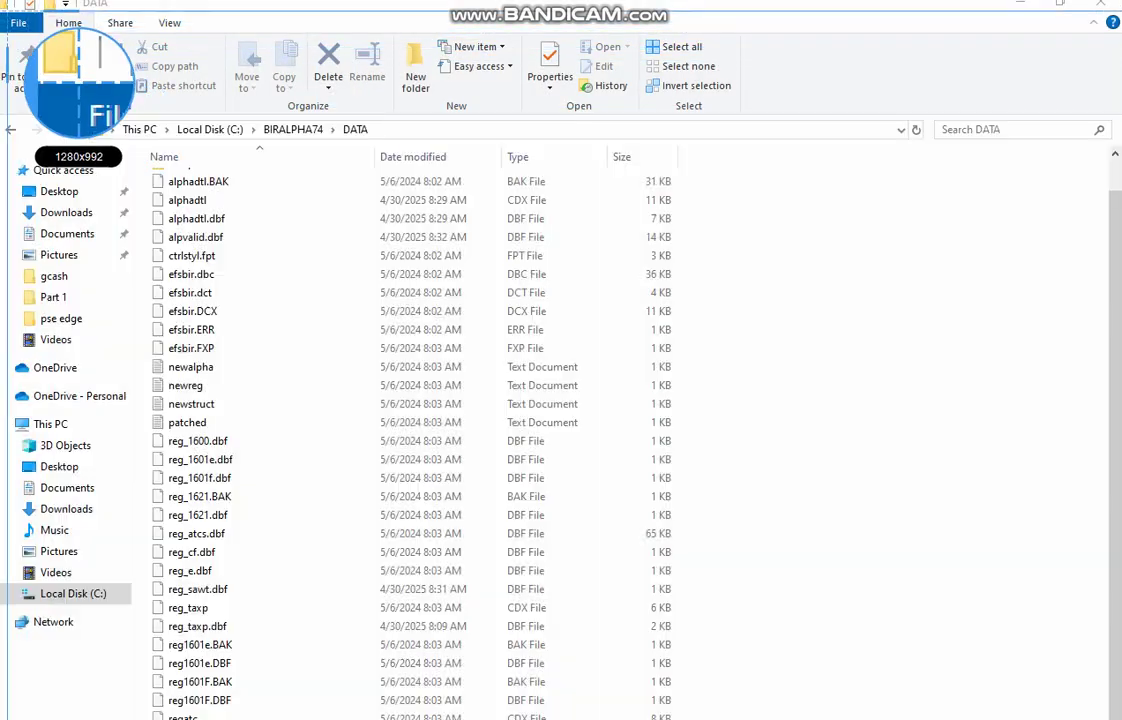
Step: Draw the Bandicam recording area from the top-left corner to cover most of the screen
left_click_drag(2, 1, 1082, 719)
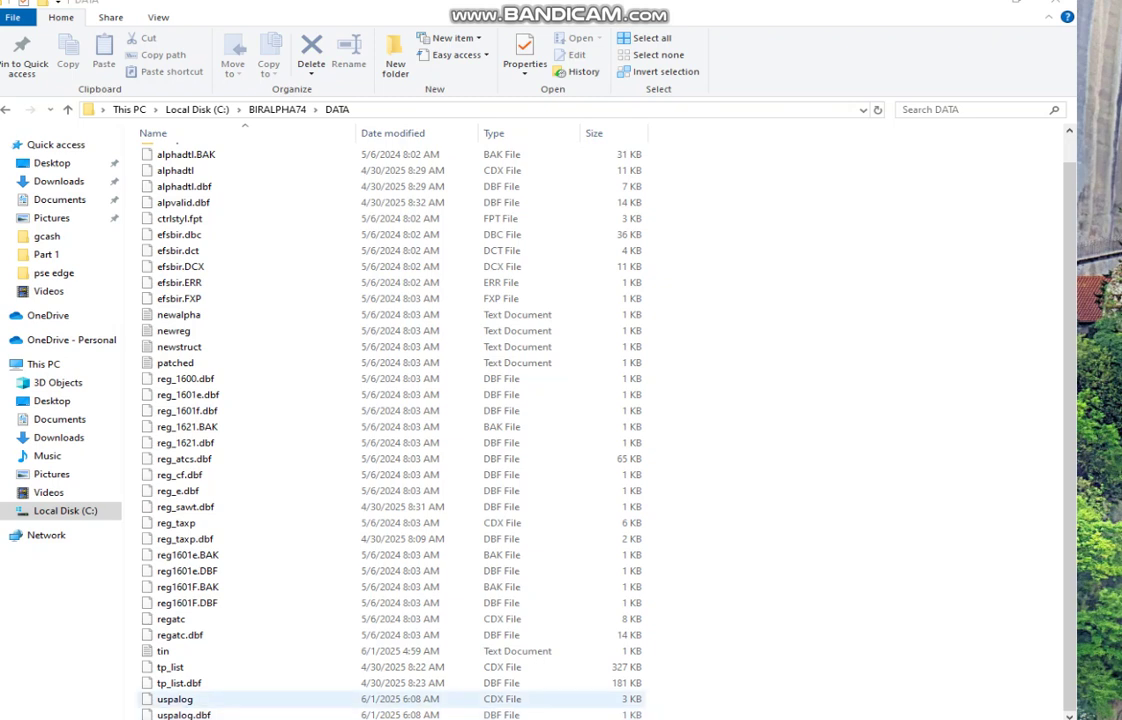
Step: Delete uspalog and uspalog.dbf from the DATA folder, then show the desktop
left_click(176, 699)
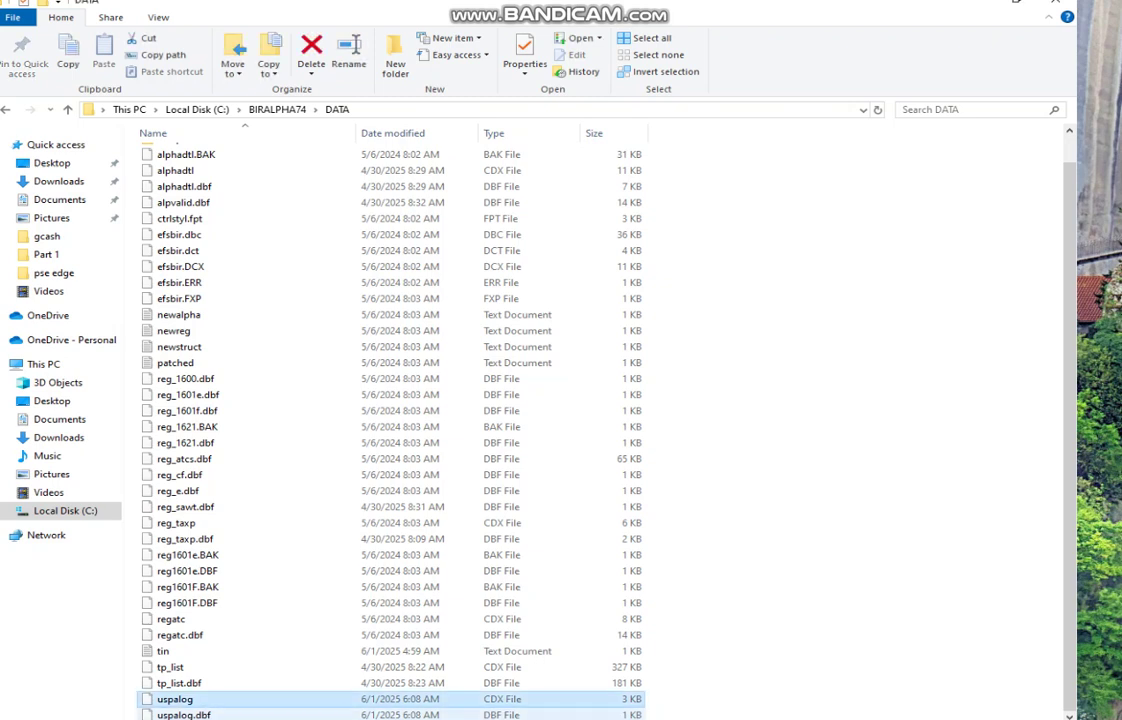
key("shift+Down")
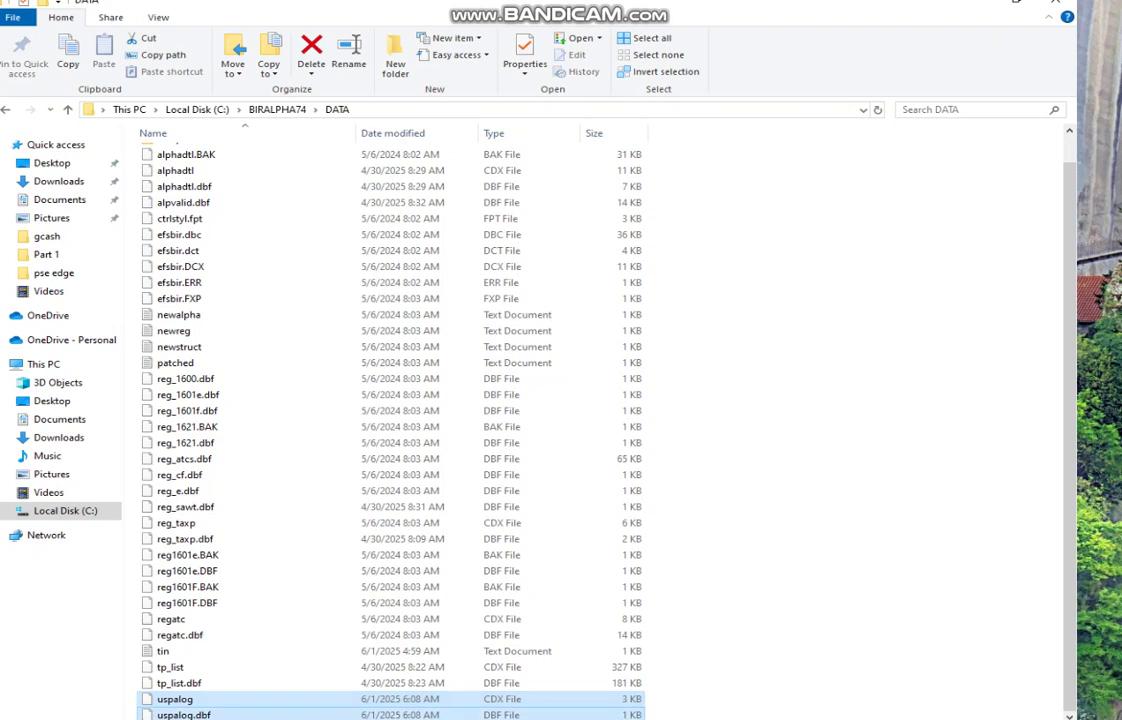
right_click(222, 710)
left_click(264, 660)
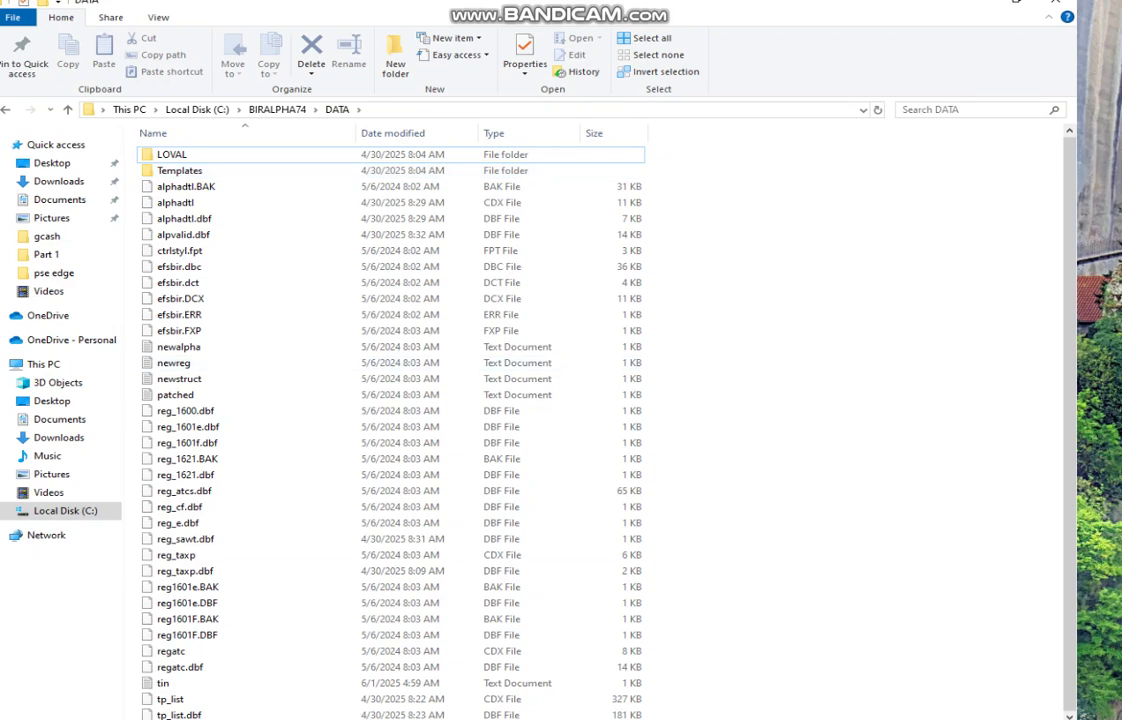
key("super+d")
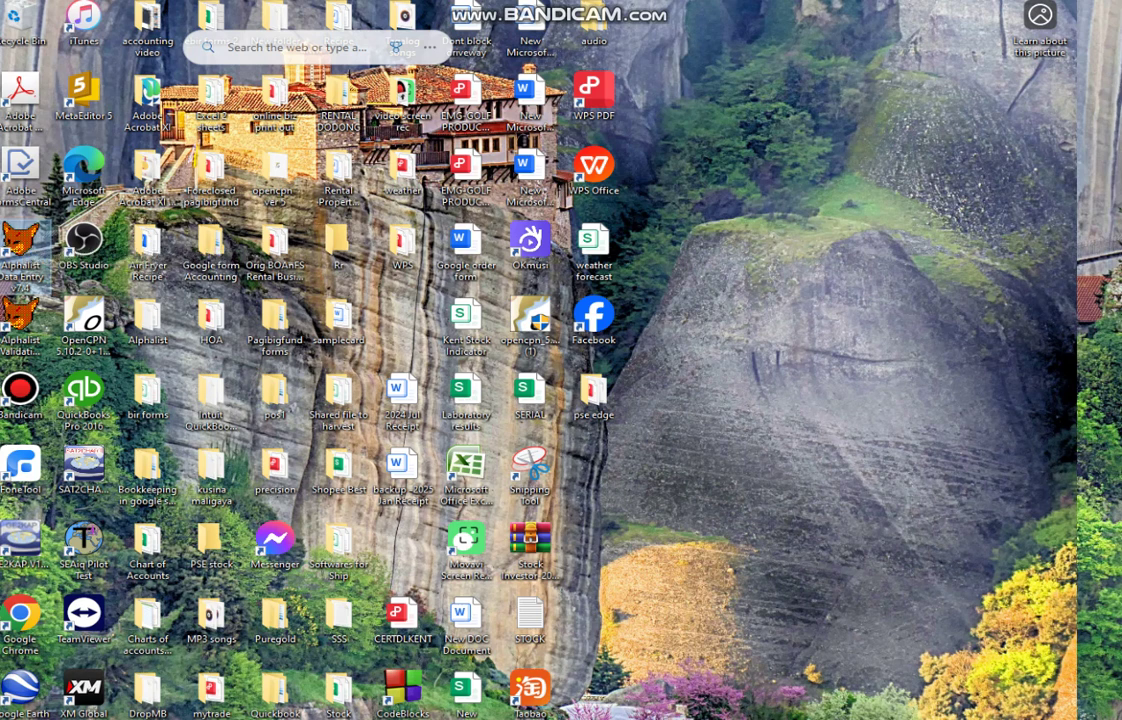
double_click(20, 245)
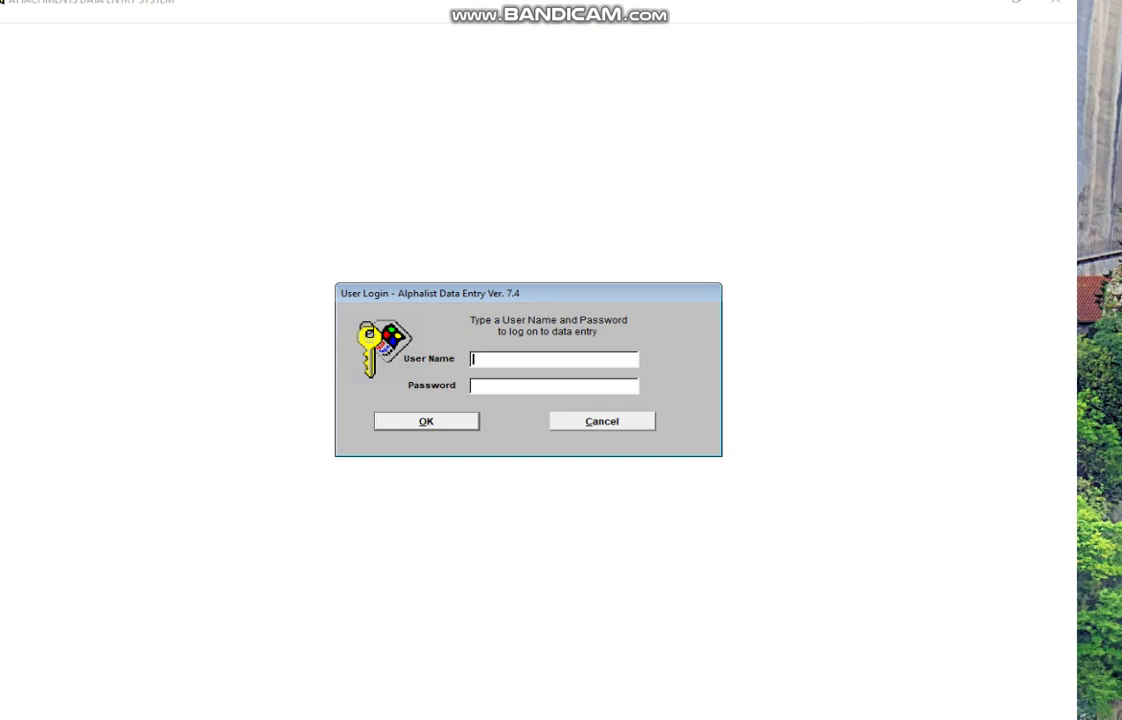
type("sample")
key("Tab")
type("***")
key("Return")
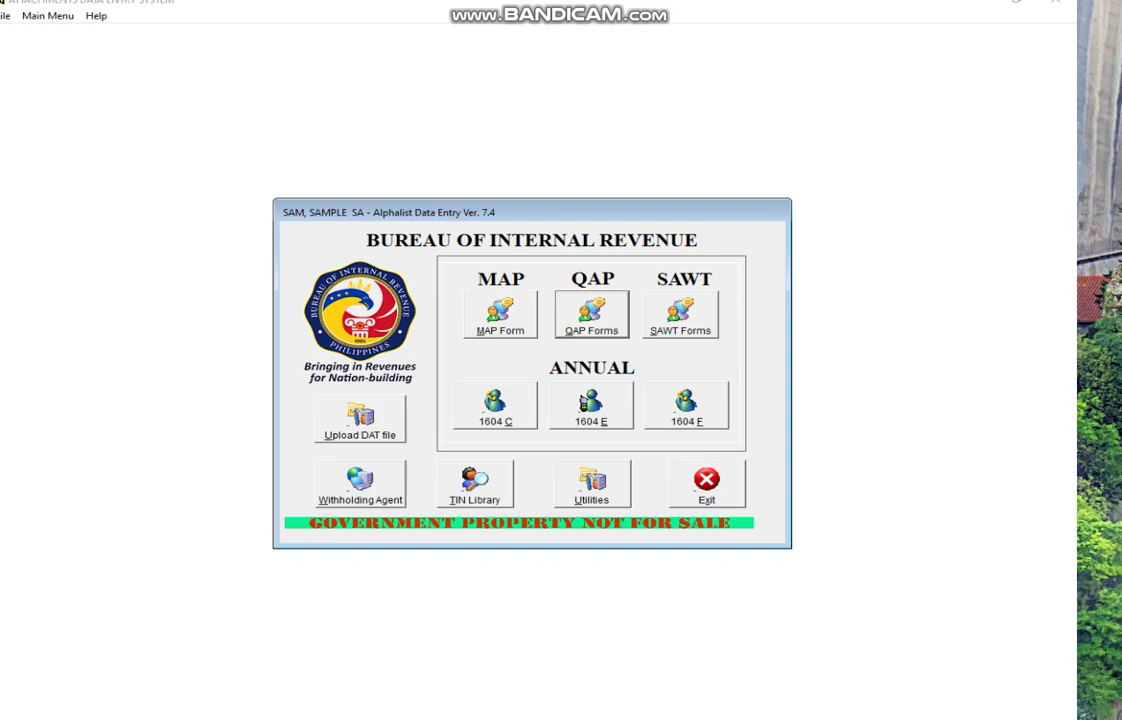
key("super+d")
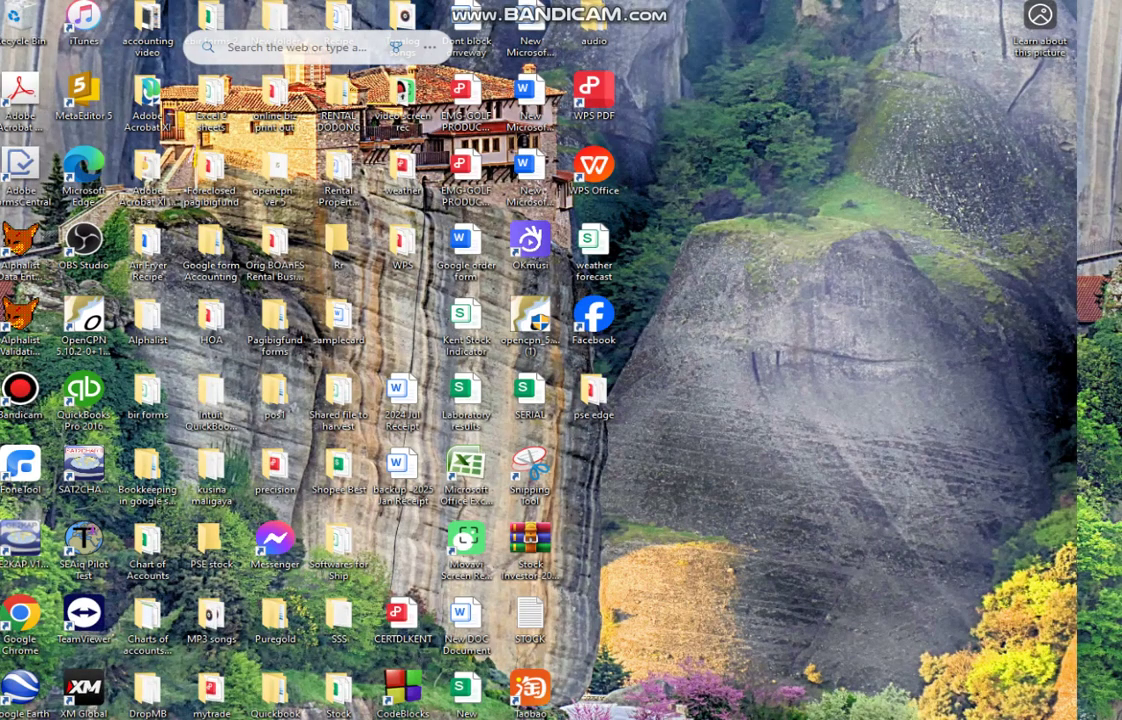
left_click(20, 245)
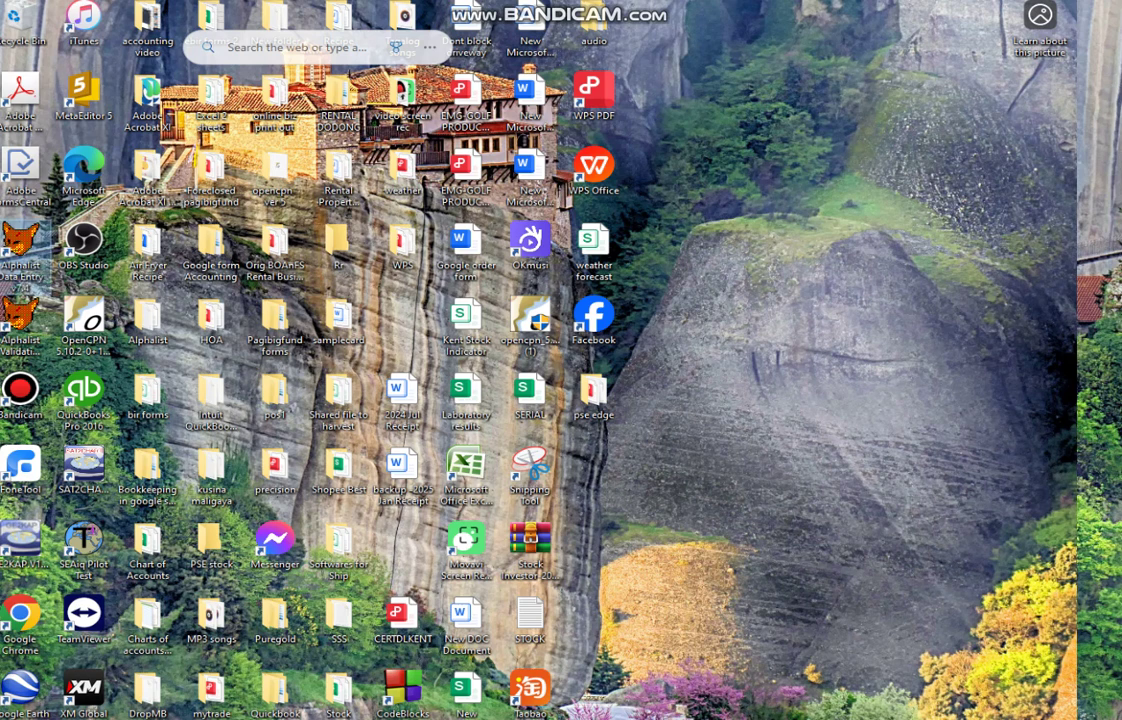
key("Return")
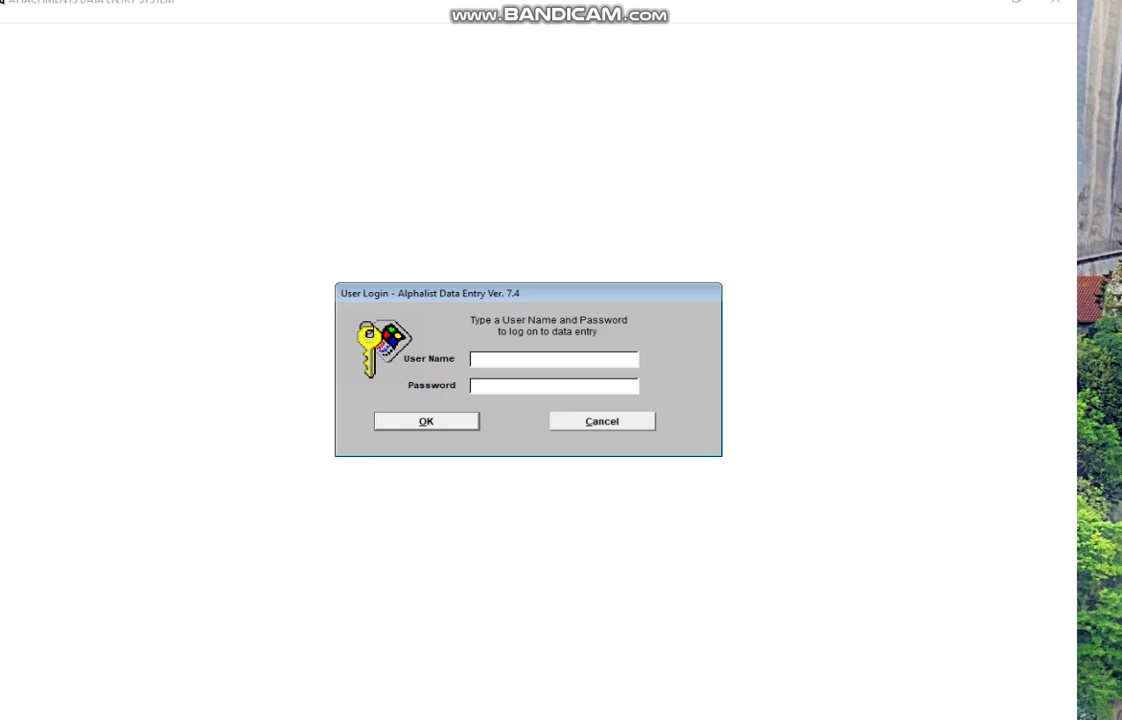
type("sample")
key("Tab")
type("sa")
key("Return")
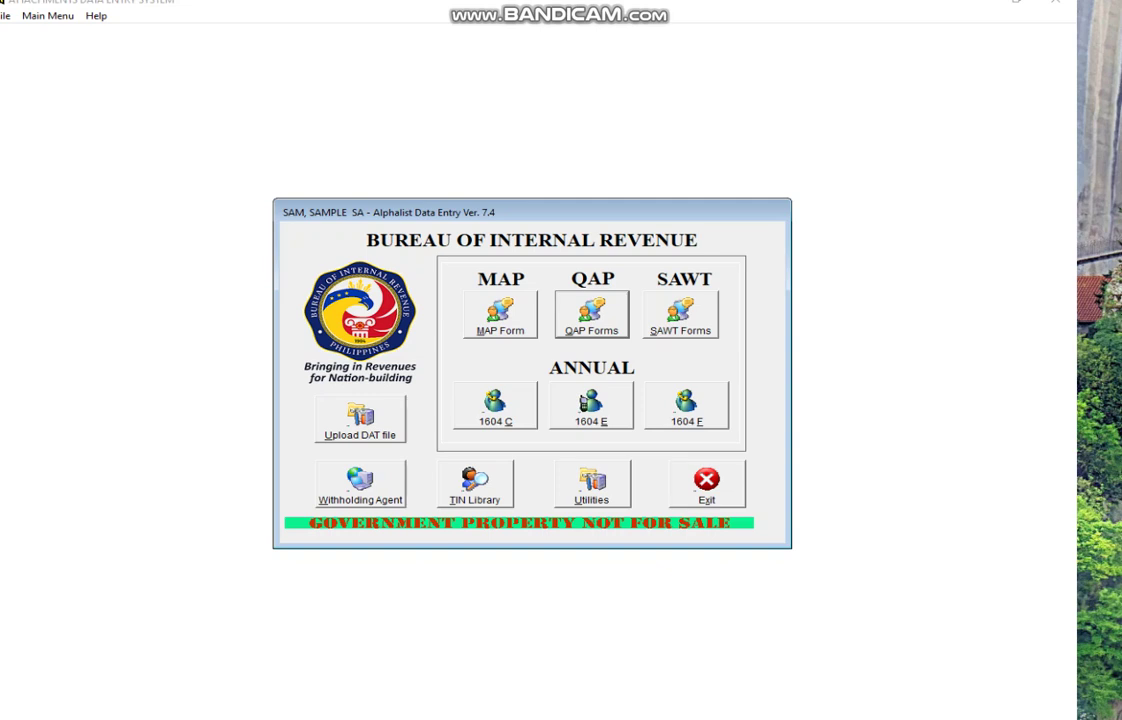
key("alt+x")
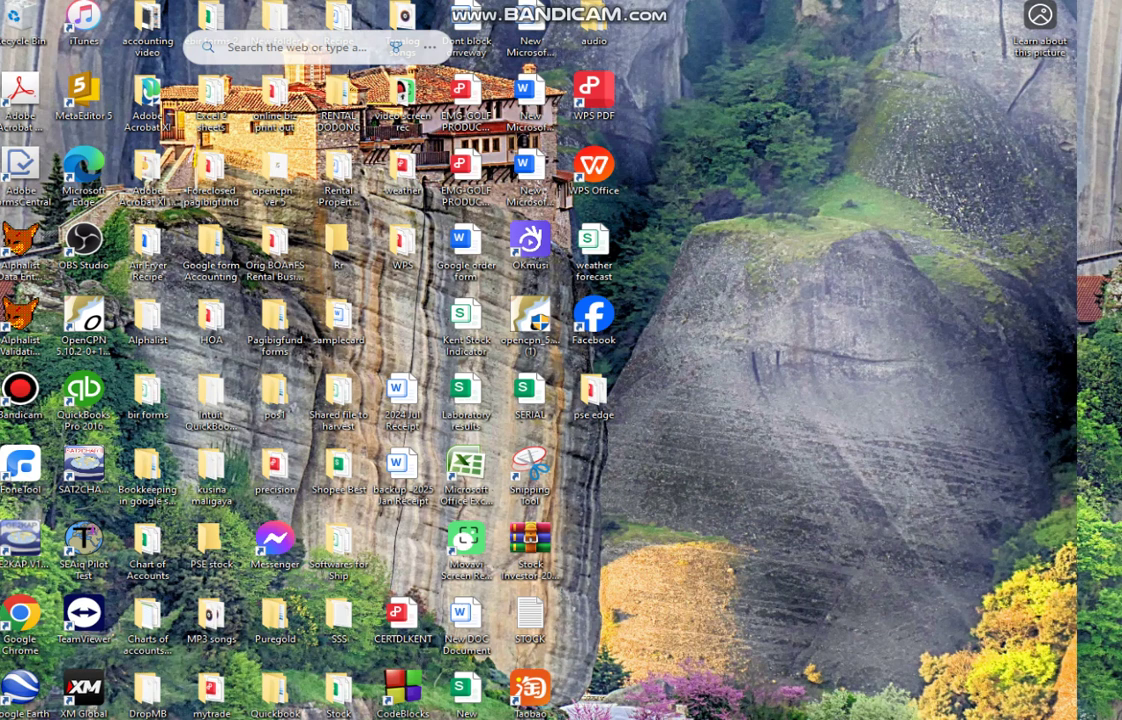
Step: Delete the old eBIRForms folder from the C: drive root and minimize Explorer
left_click(245, 718)
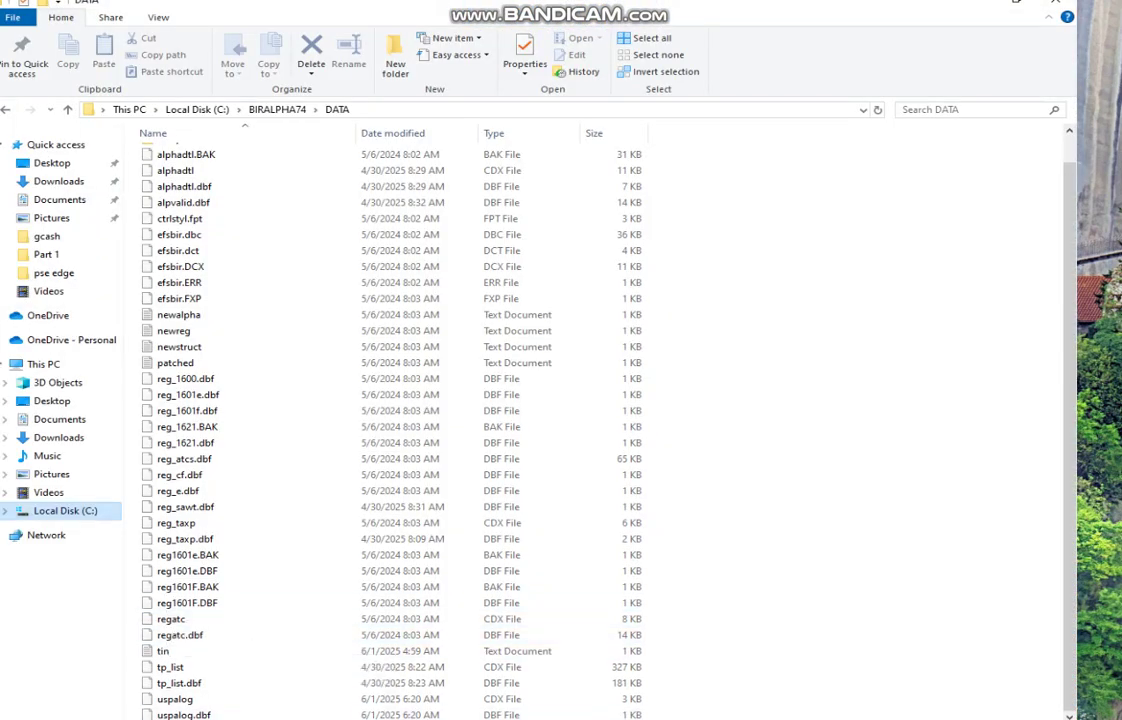
left_click(65, 510)
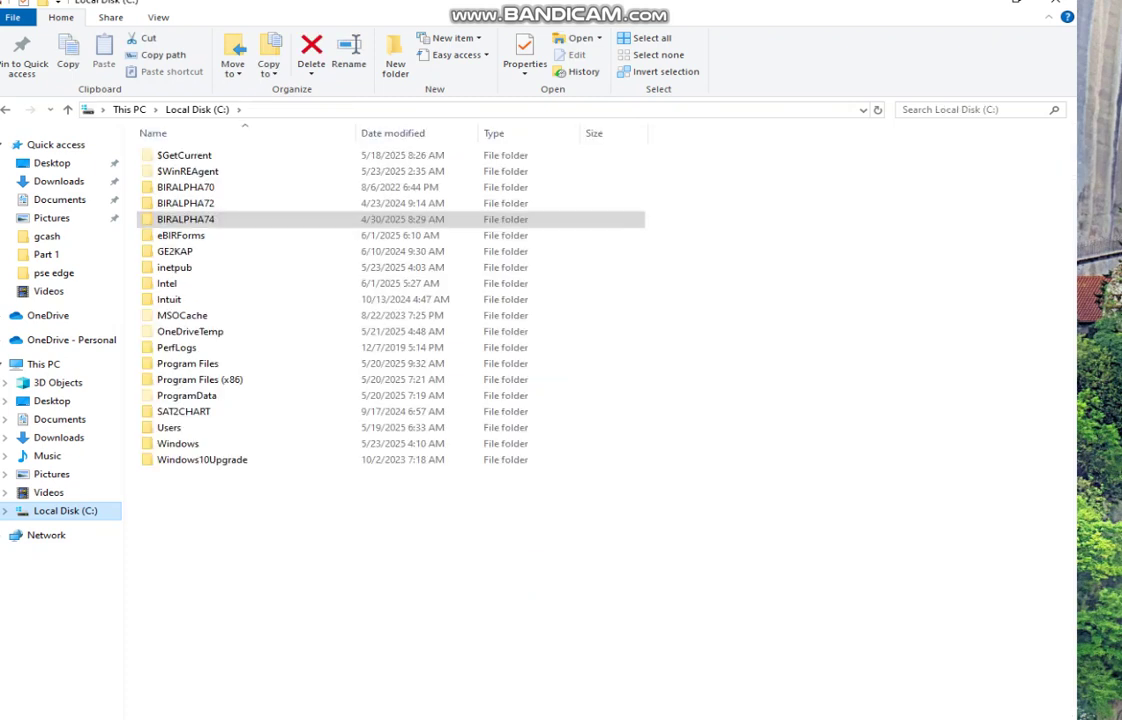
left_click(180, 235)
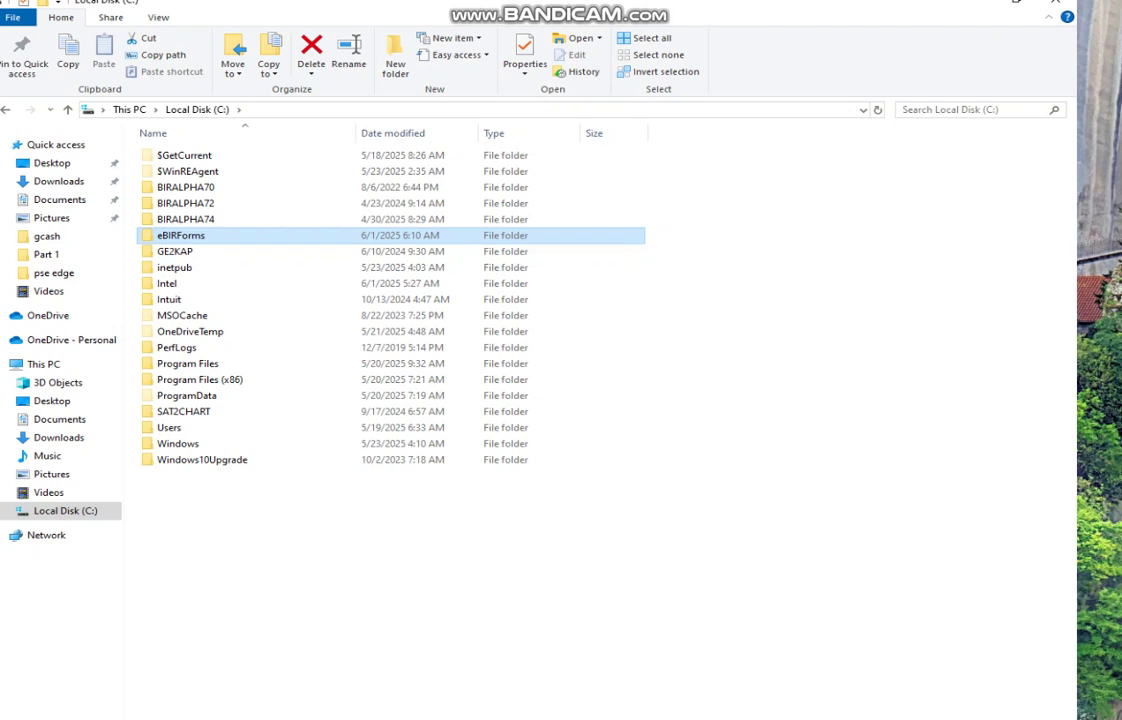
right_click(207, 237)
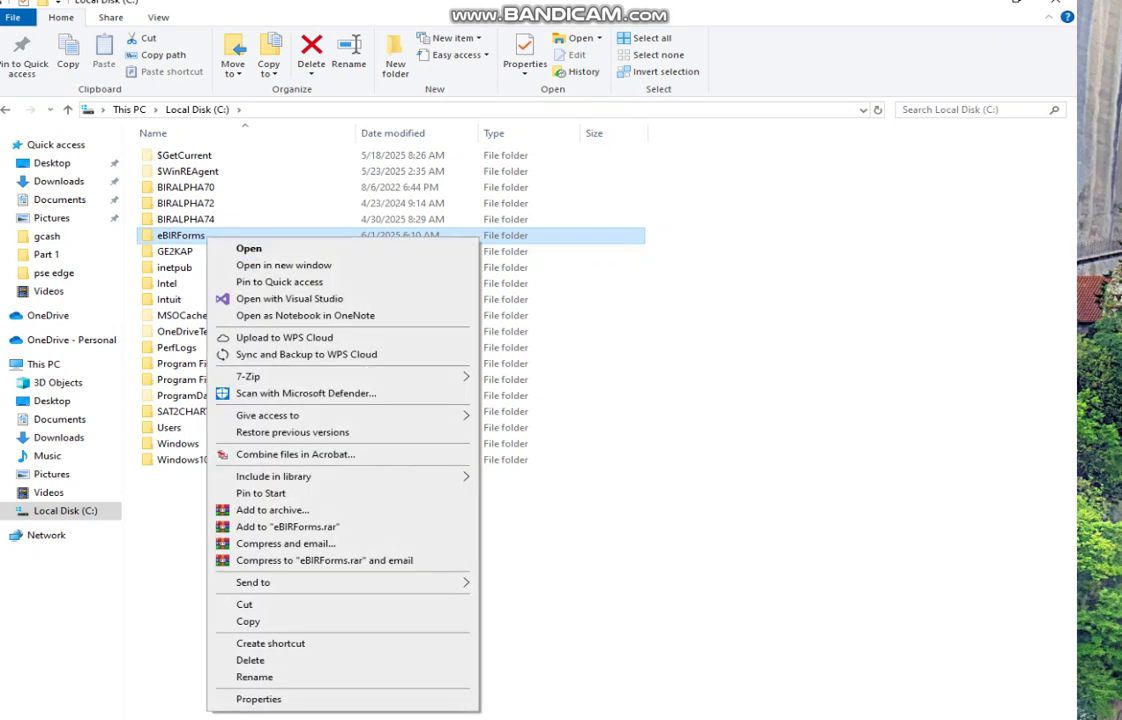
left_click(250, 660)
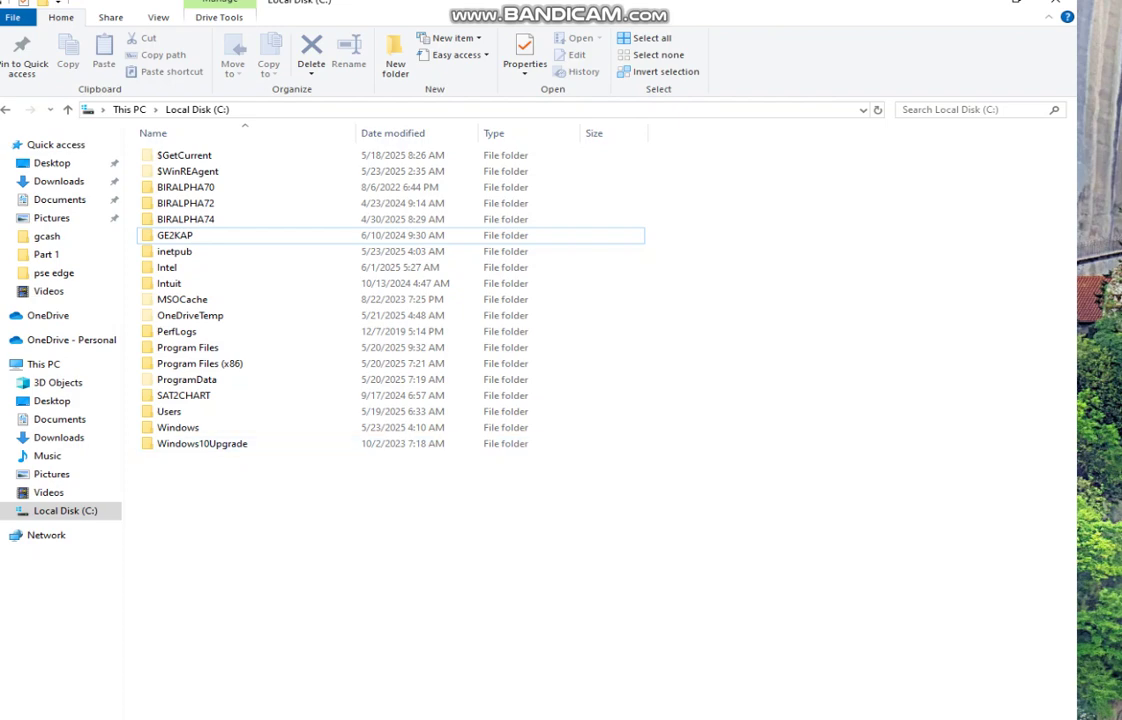
left_click(1055, 2)
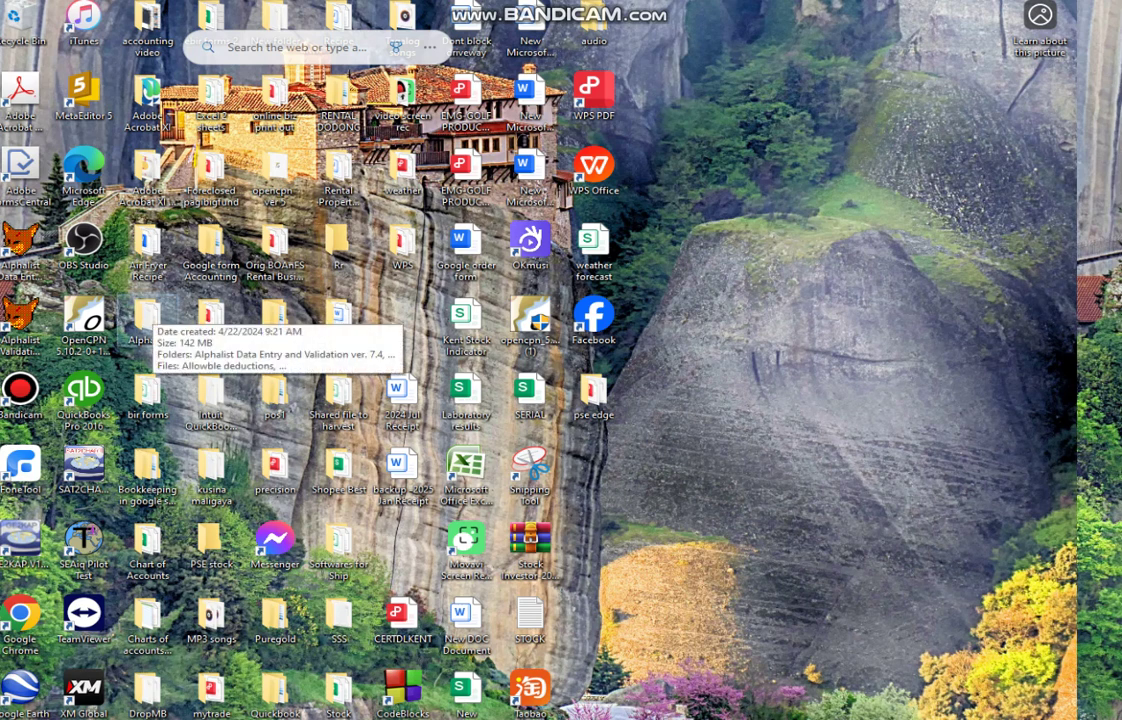
Step: Launch the eBIRForms v7.9.5.0 installer from Alphalist\Offline eBIRForms Package v7.9.5.0 setup
double_click(148, 316)
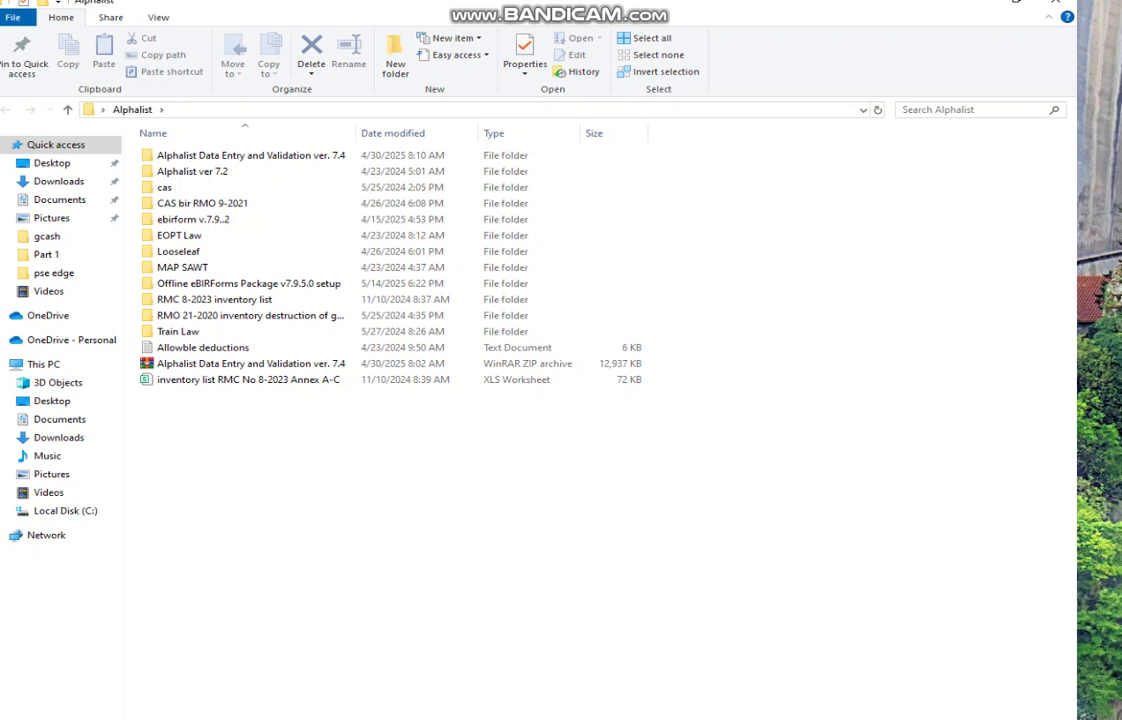
left_click(249, 284)
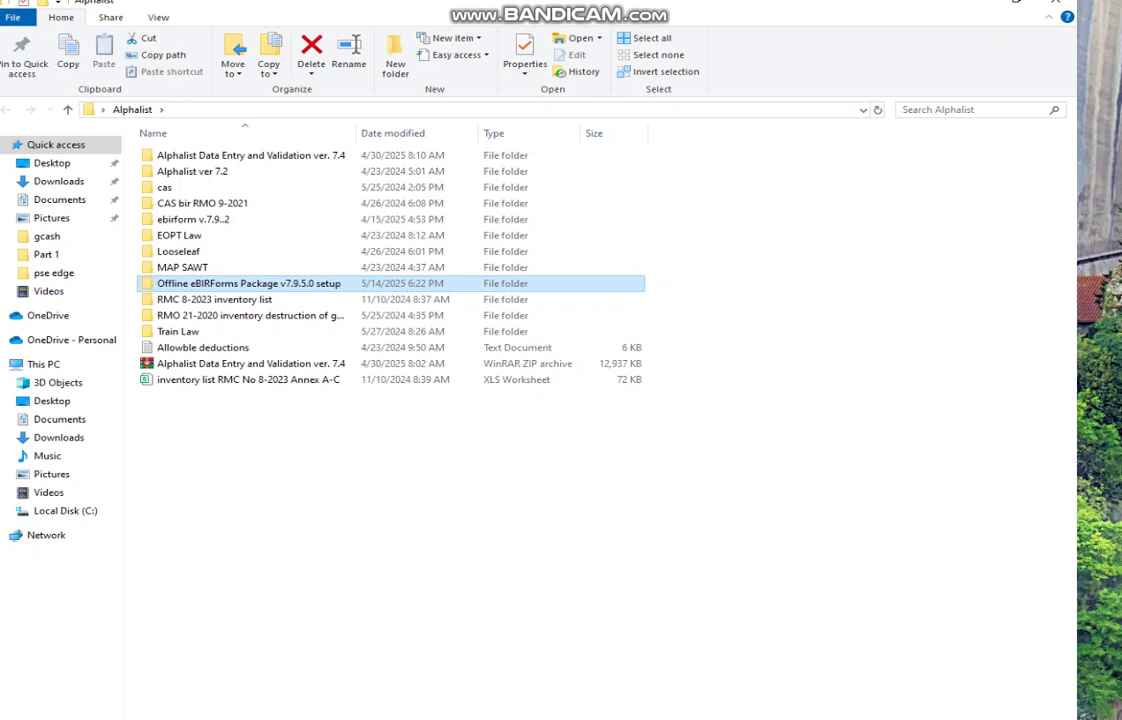
key("Return")
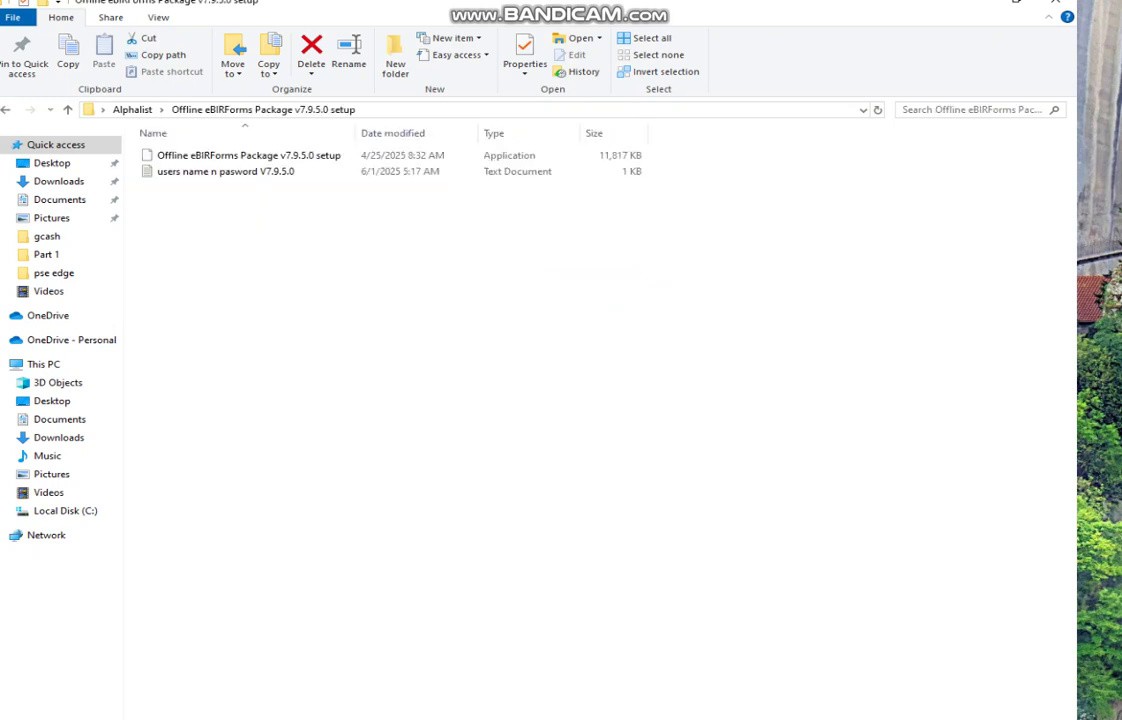
left_click(249, 156)
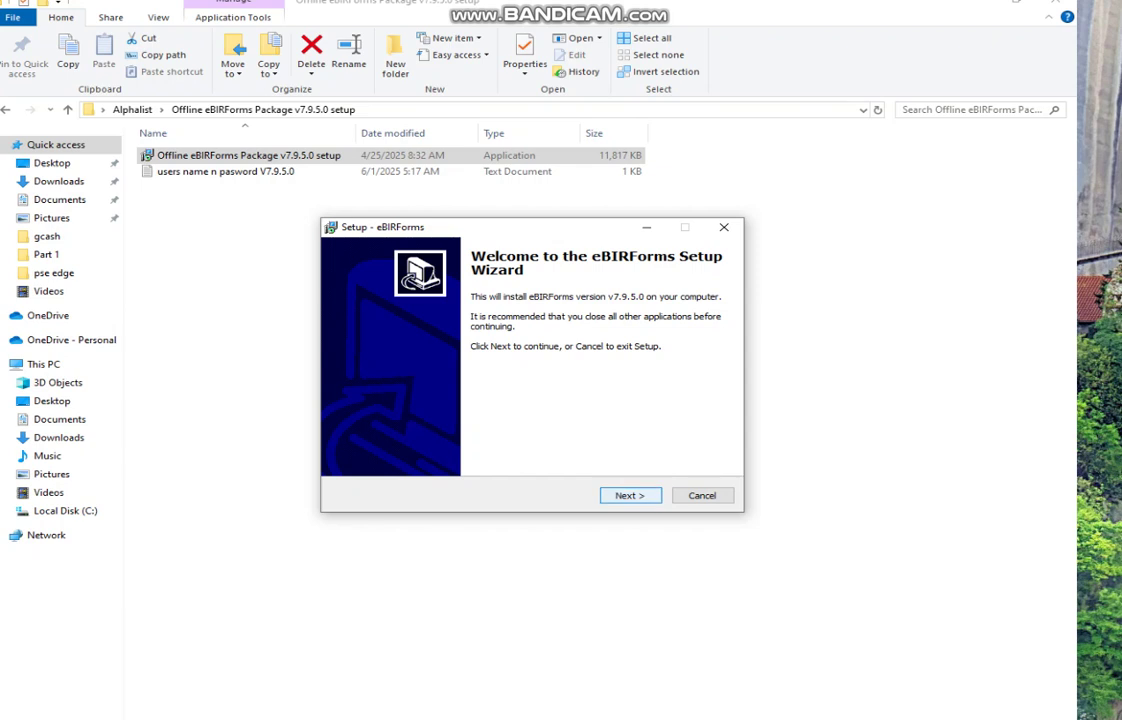
Step: Install eBIRForms to C:\eBIRForms with an eBIRForms Start Menu folder, then close the wizard
key("Return")
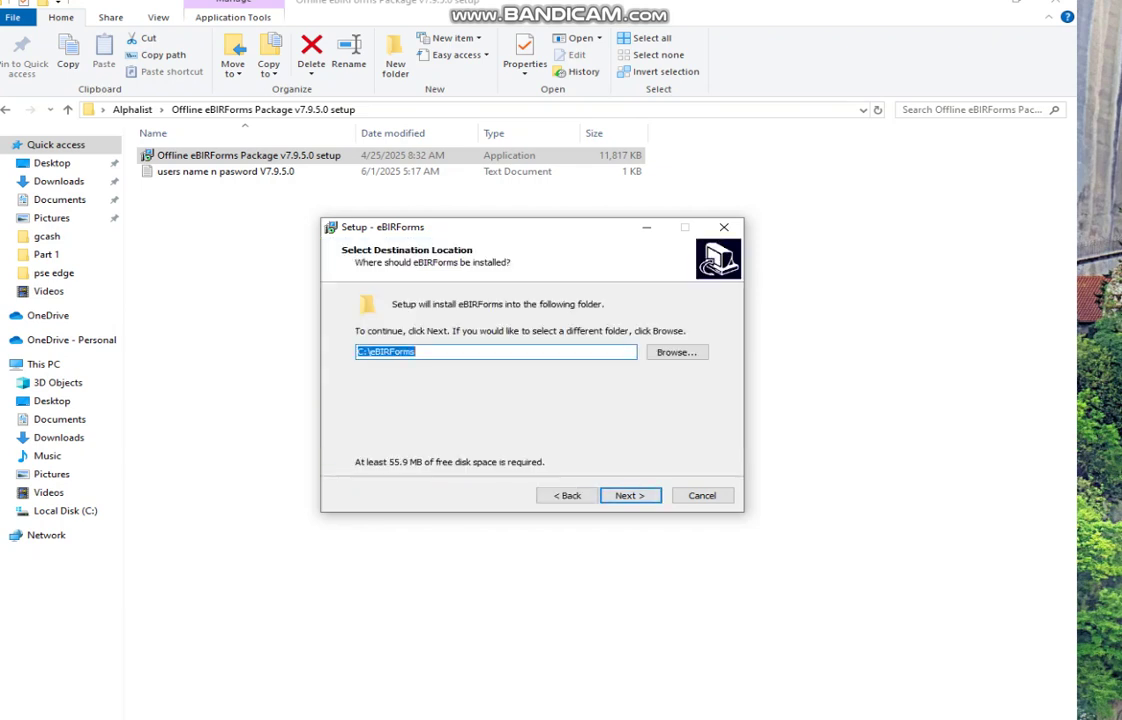
key("Return")
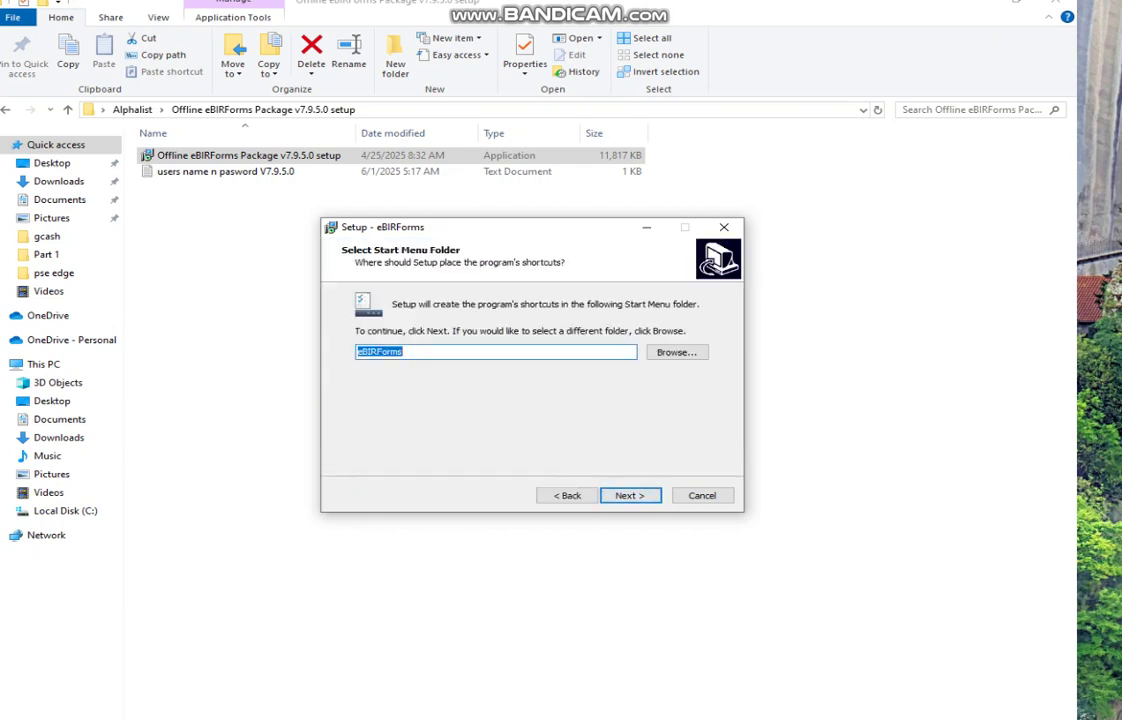
key("Return")
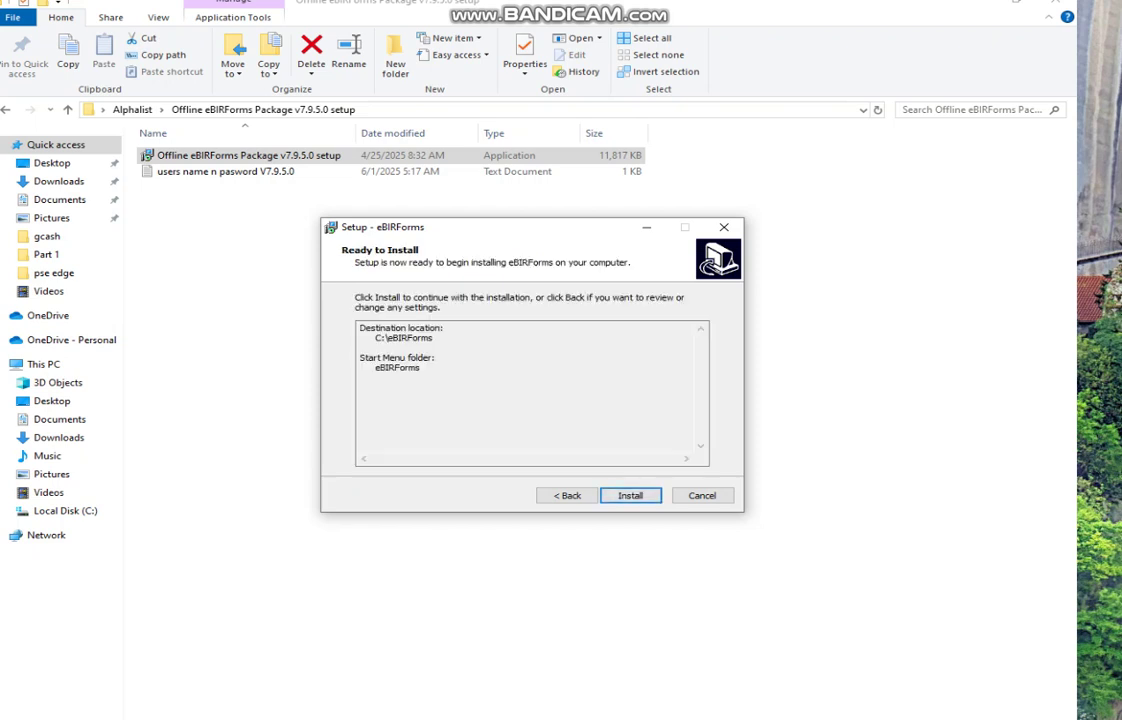
key("Return")
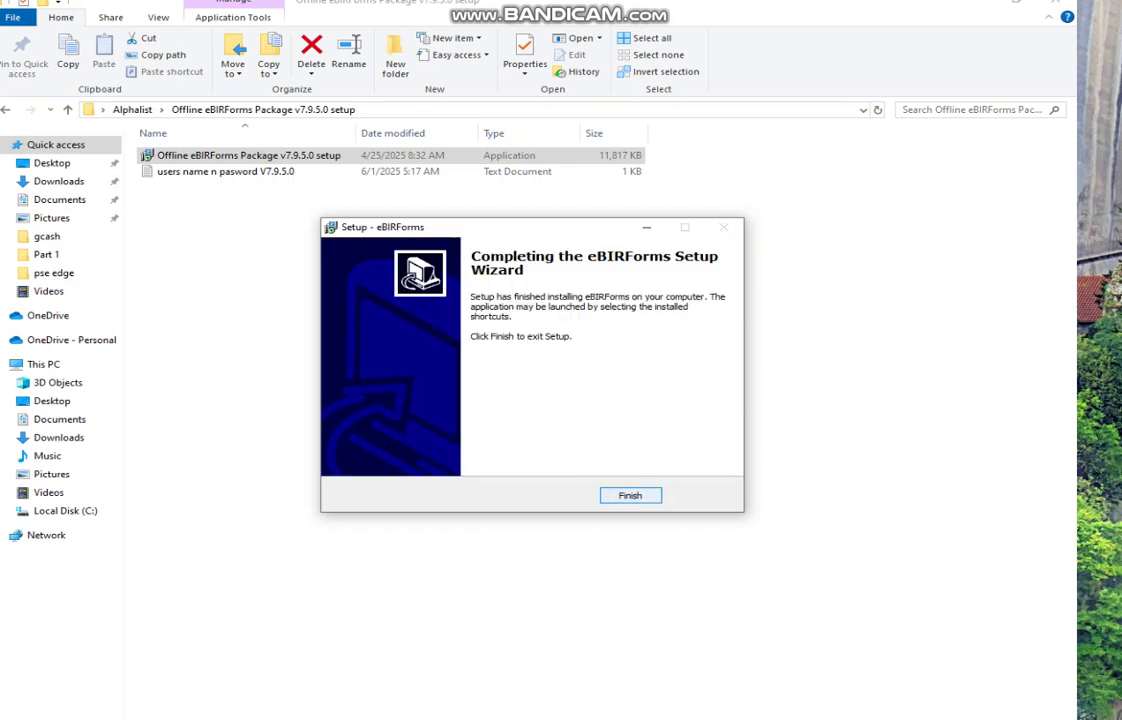
left_click(631, 495)
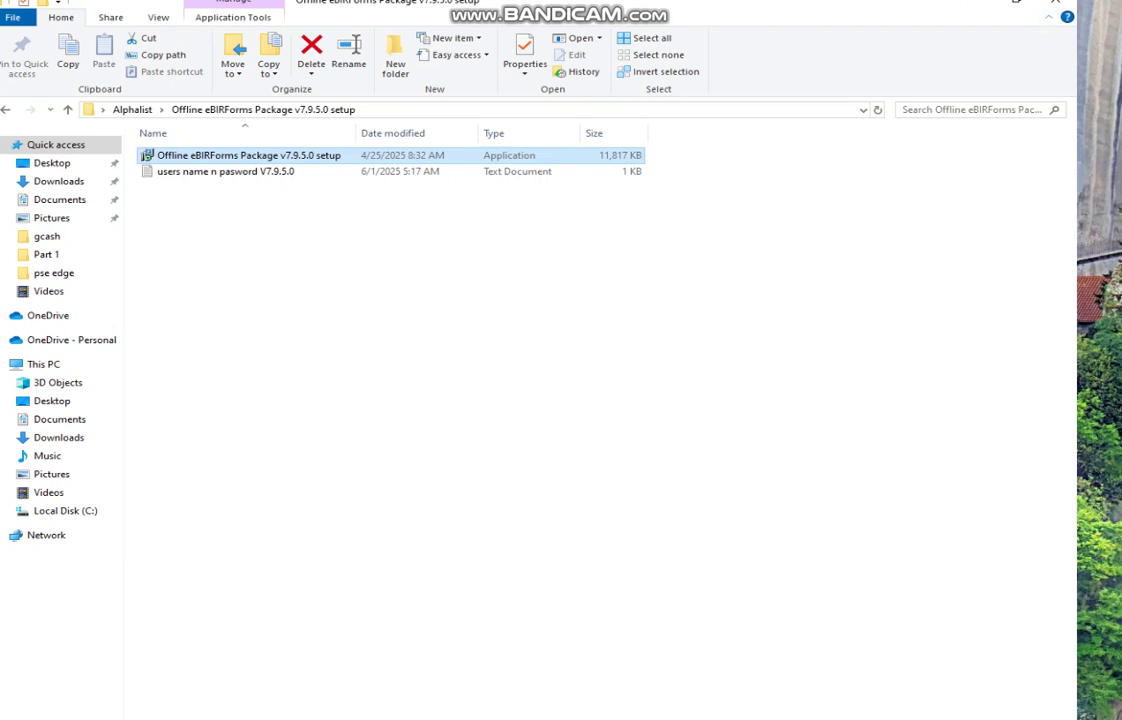
Step: Close the eBIRForms setup folder window from the taskbar previews
left_click(356, 718)
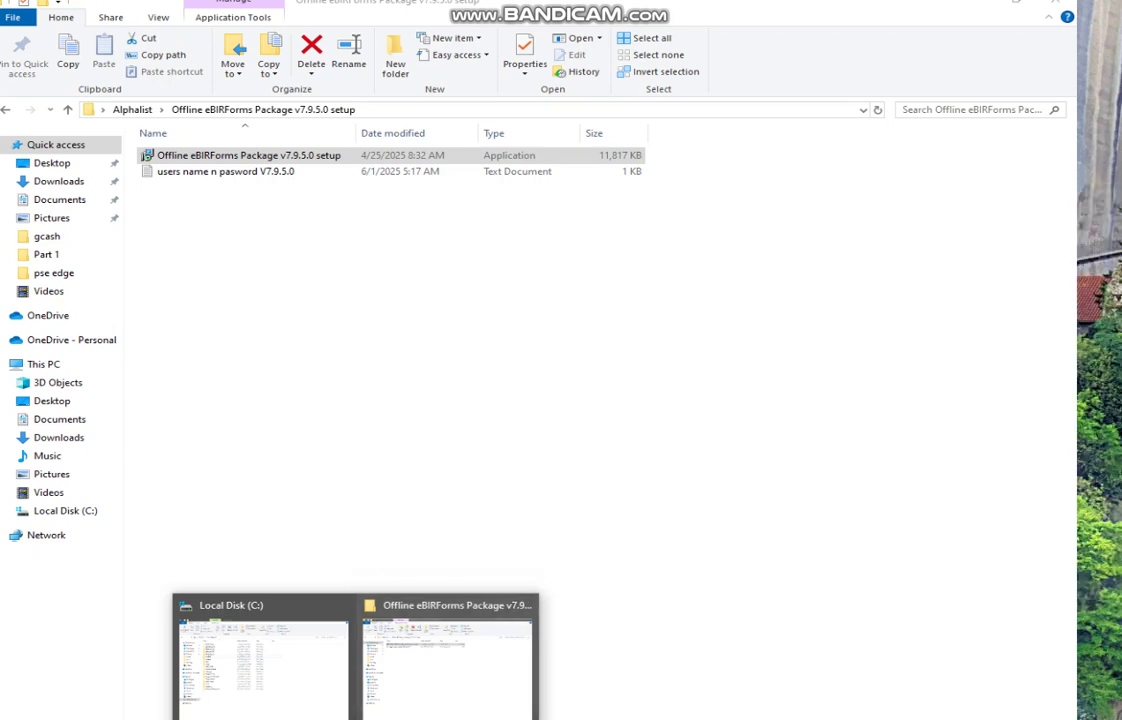
left_click(447, 660)
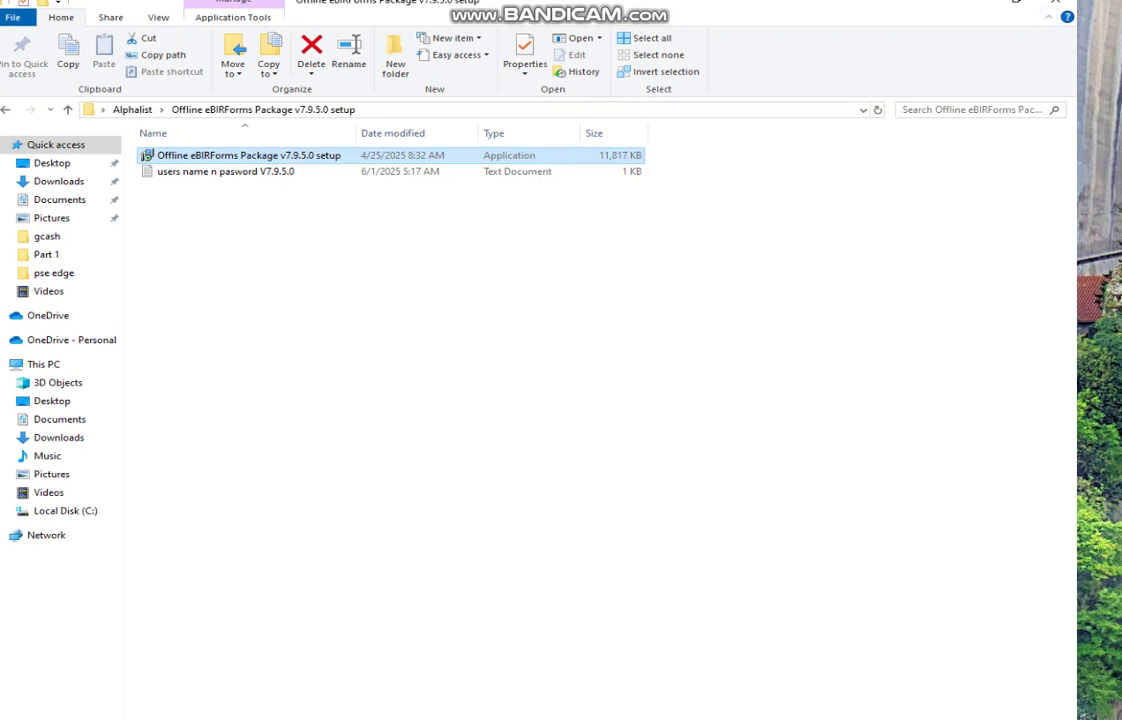
left_click(355, 719)
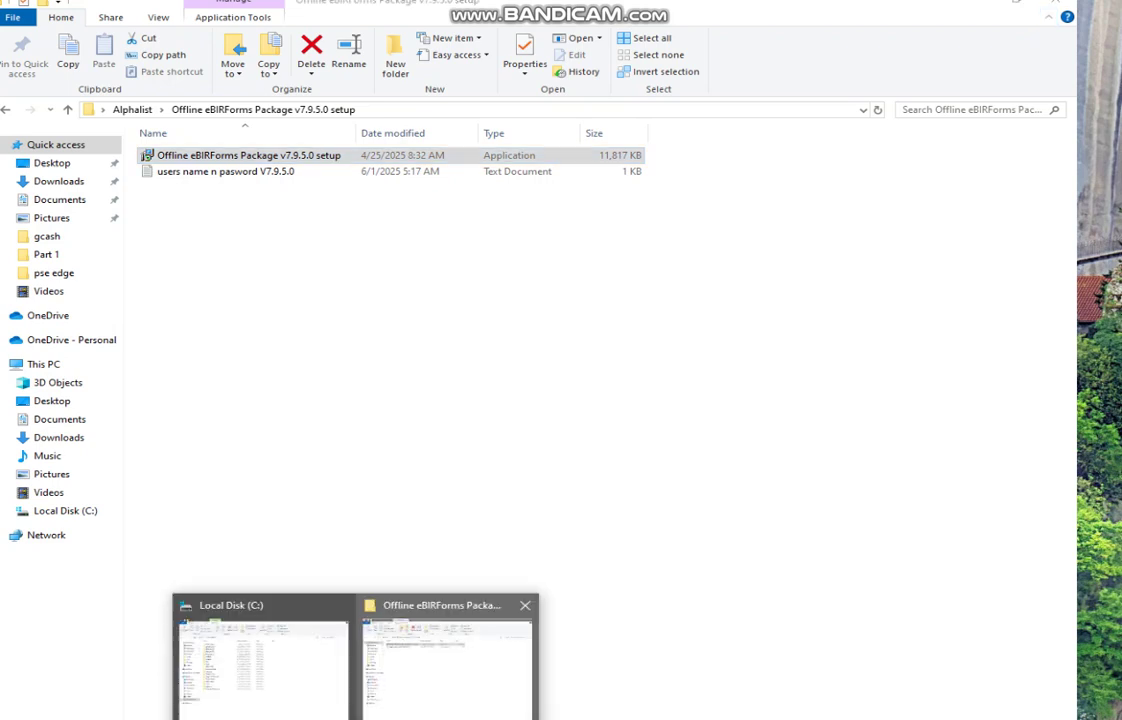
left_click(525, 605)
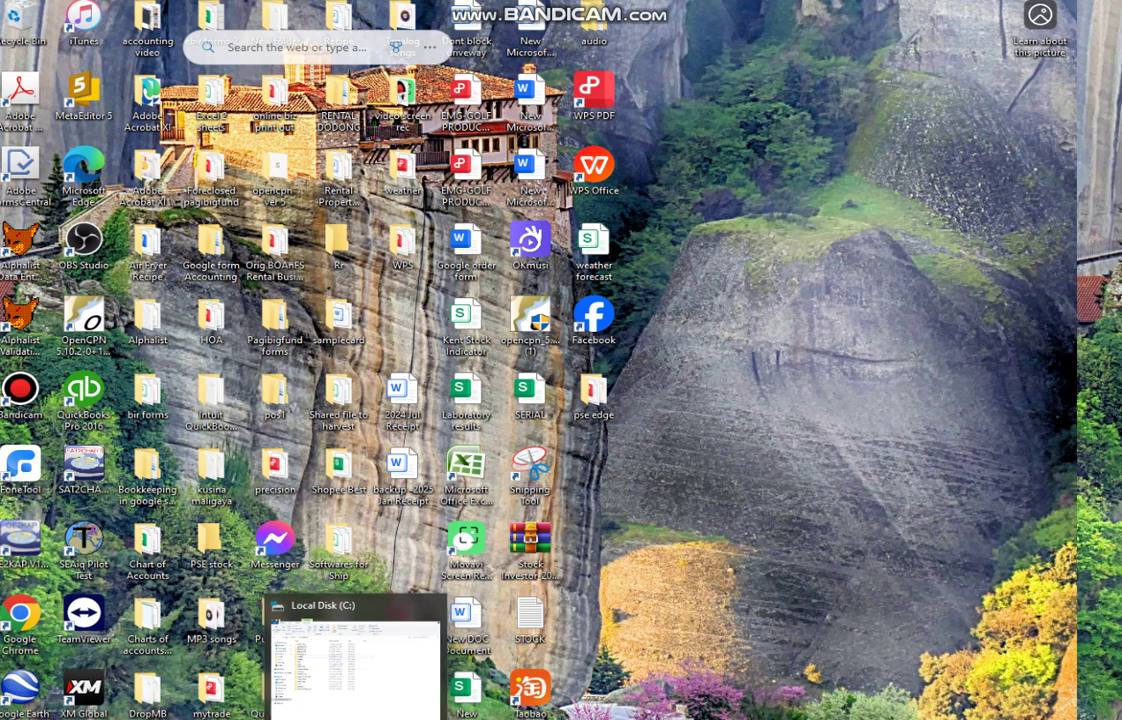
Step: Launch BIRForms.exe from the new C:\eBIRForms folder
left_click(355, 662)
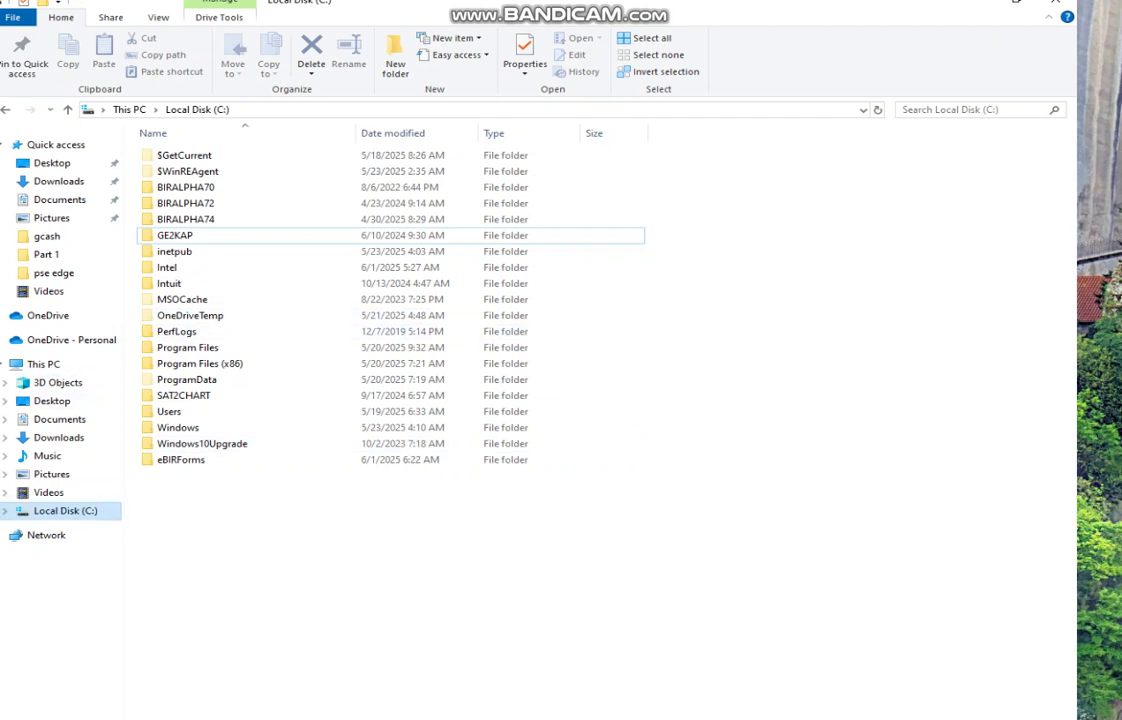
left_click(65, 511)
left_click(181, 236)
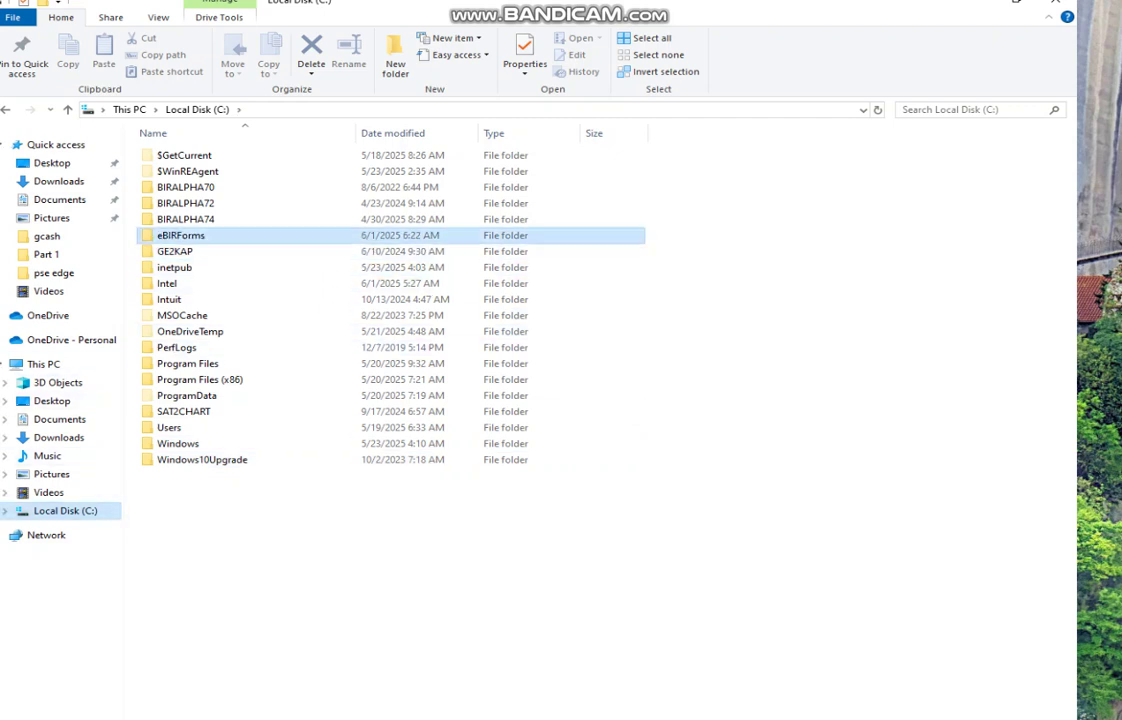
double_click(181, 236)
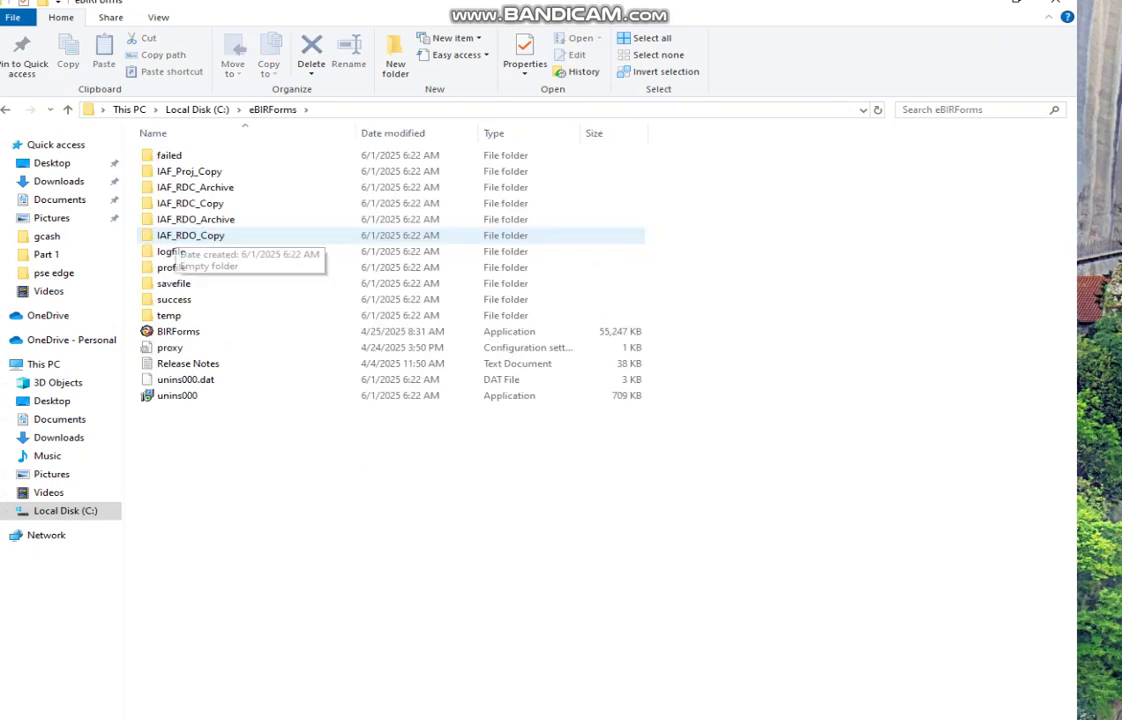
left_click(179, 331)
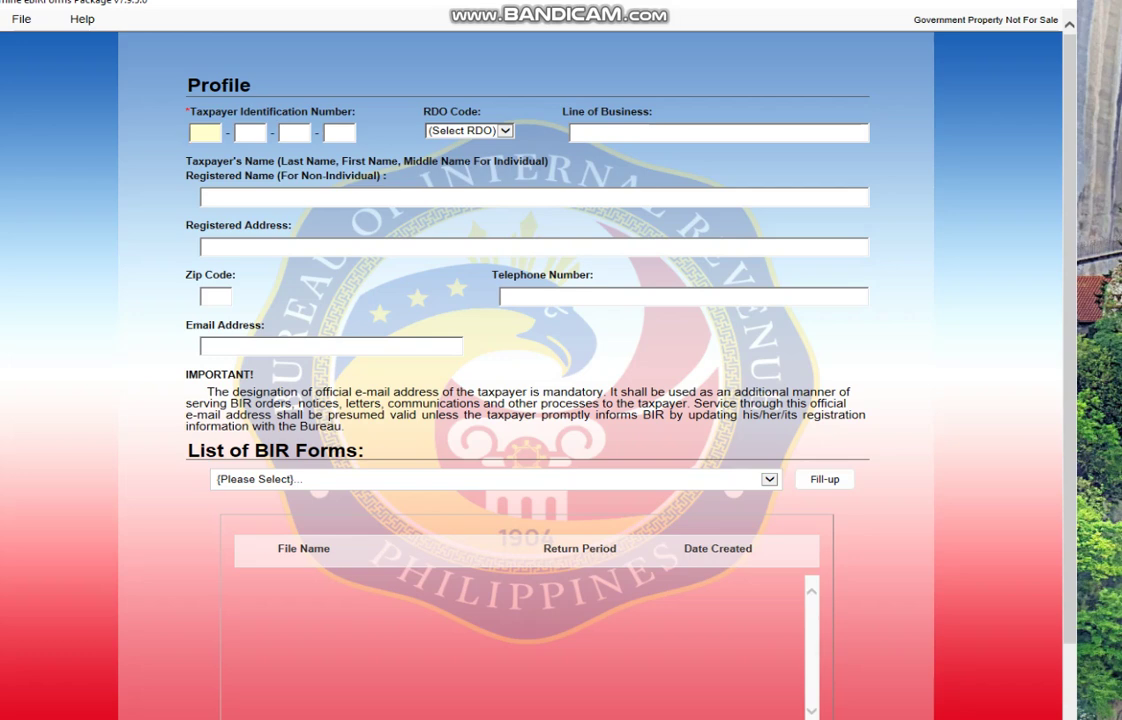
Step: Enter an all-zero placeholder TIN in the four blocks and set RDO code 001
type("000")
key("Tab")
type("000")
key("Tab")
type("000")
key("Tab")
type("000")
key("Tab")
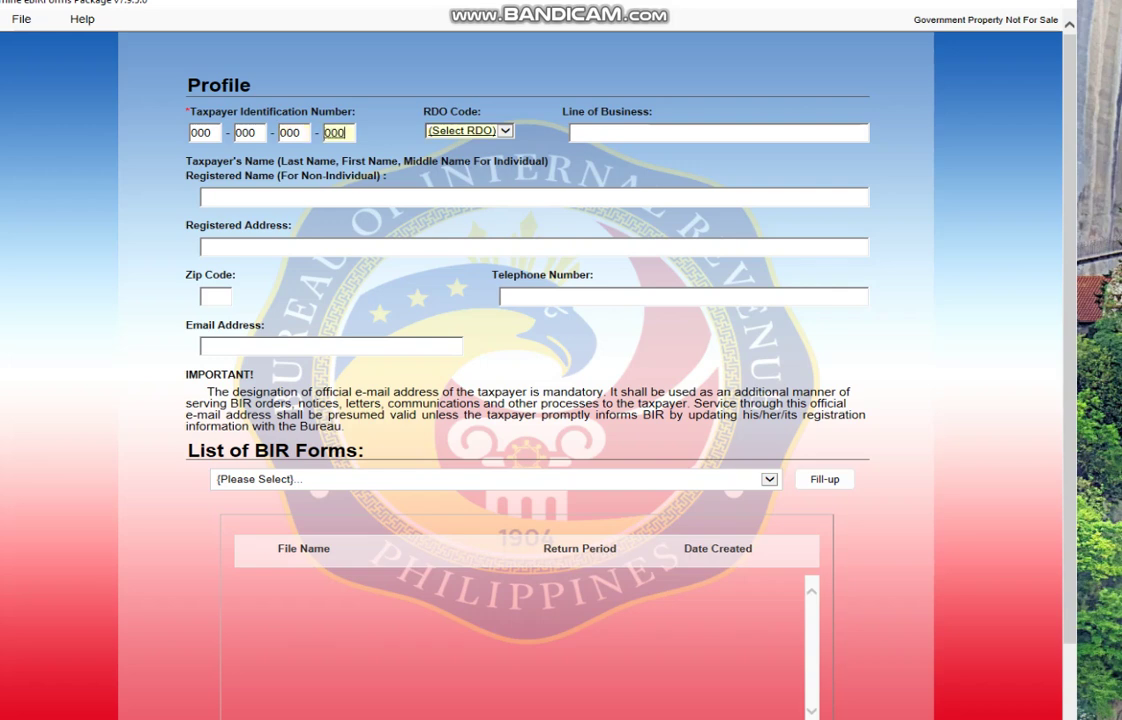
key("alt+Down")
key("Escape")
key("Down")
Step: Enter SAMPLE as the Line of Business, Registered Name and Registered Address
key("Tab")
type("SAMPLE")
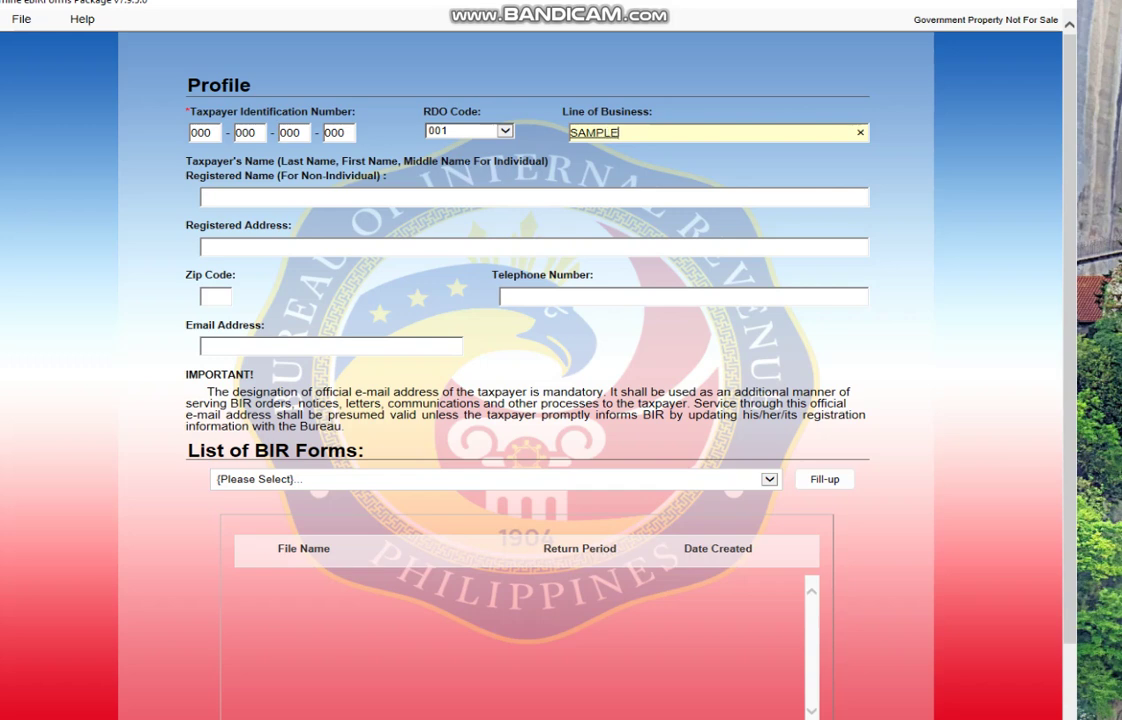
left_click(201, 196)
type("SAMPLE")
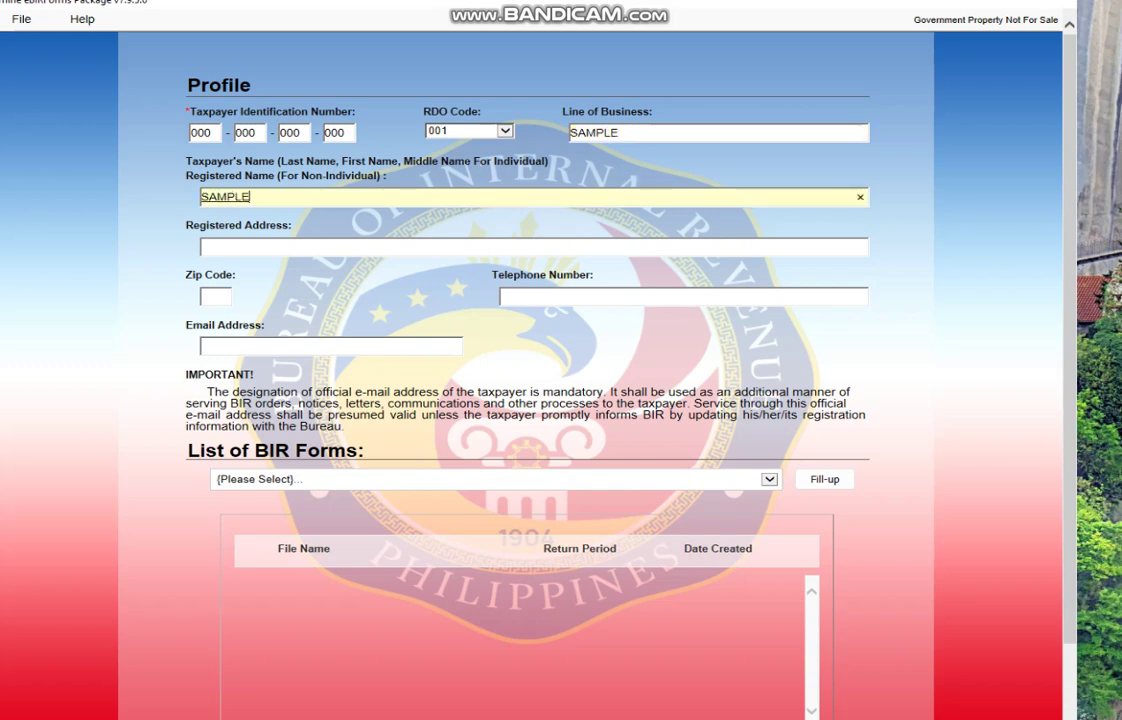
left_click(201, 246)
type("SAMPLE")
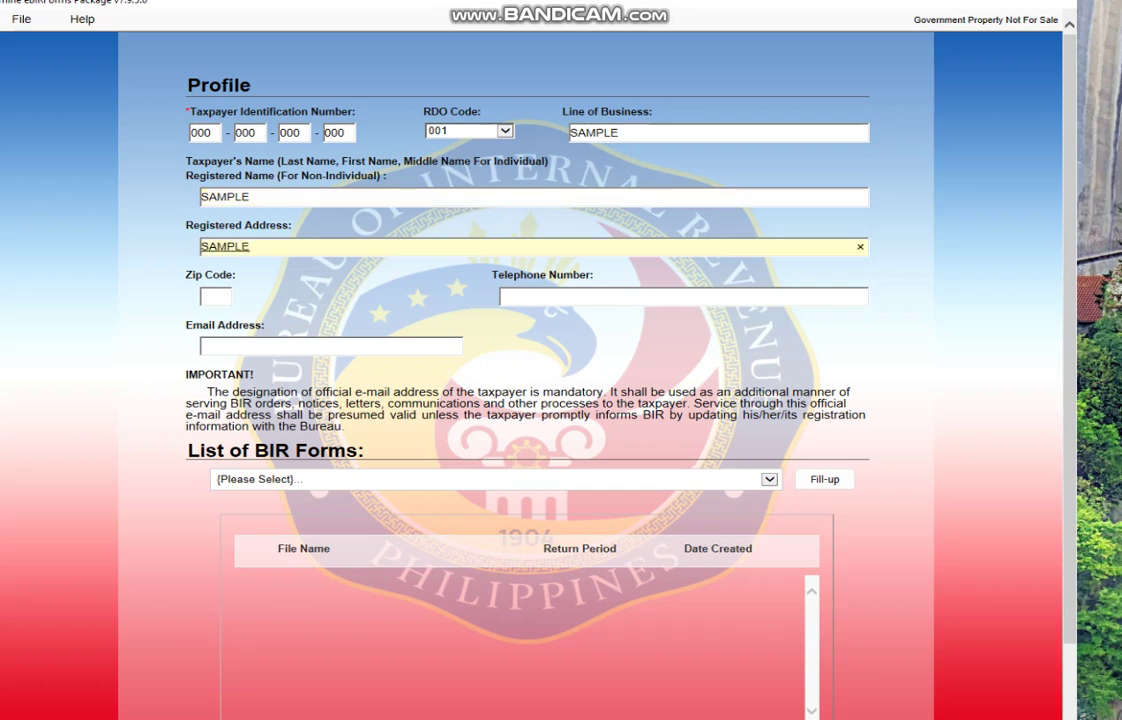
Step: Fill in zip code 123 plus a placeholder telephone number and e-mail address
left_click(215, 296)
type("123")
left_click(505, 296)
type("123456")
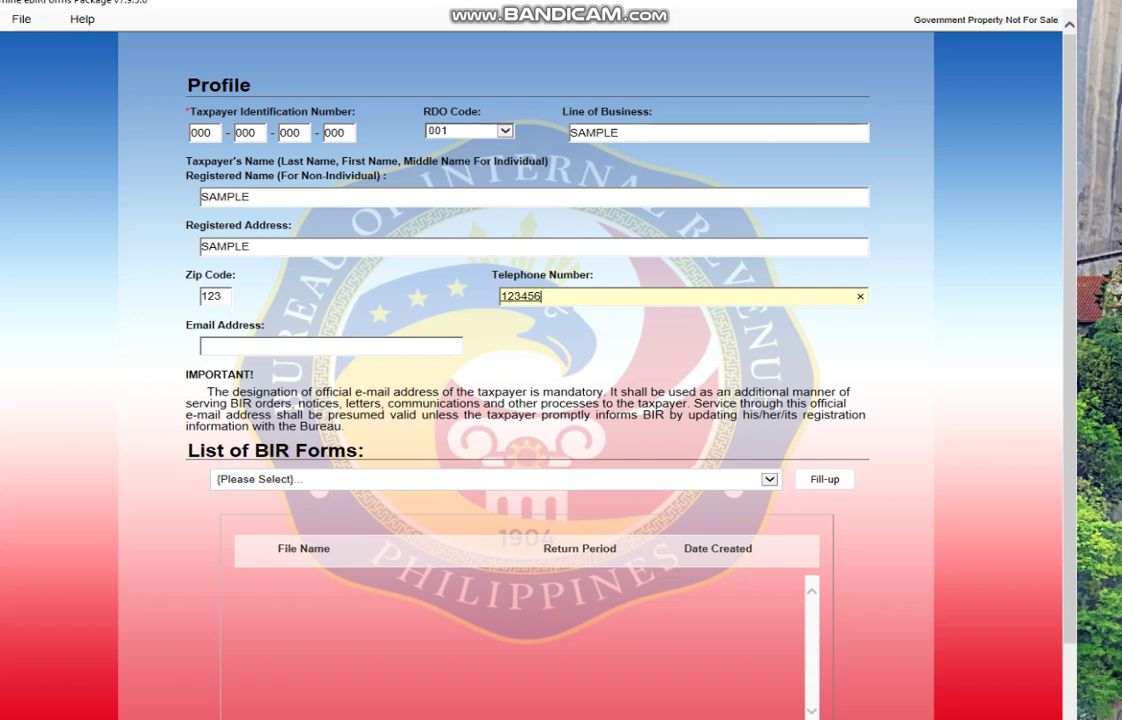
left_click(205, 346)
type("123@g")
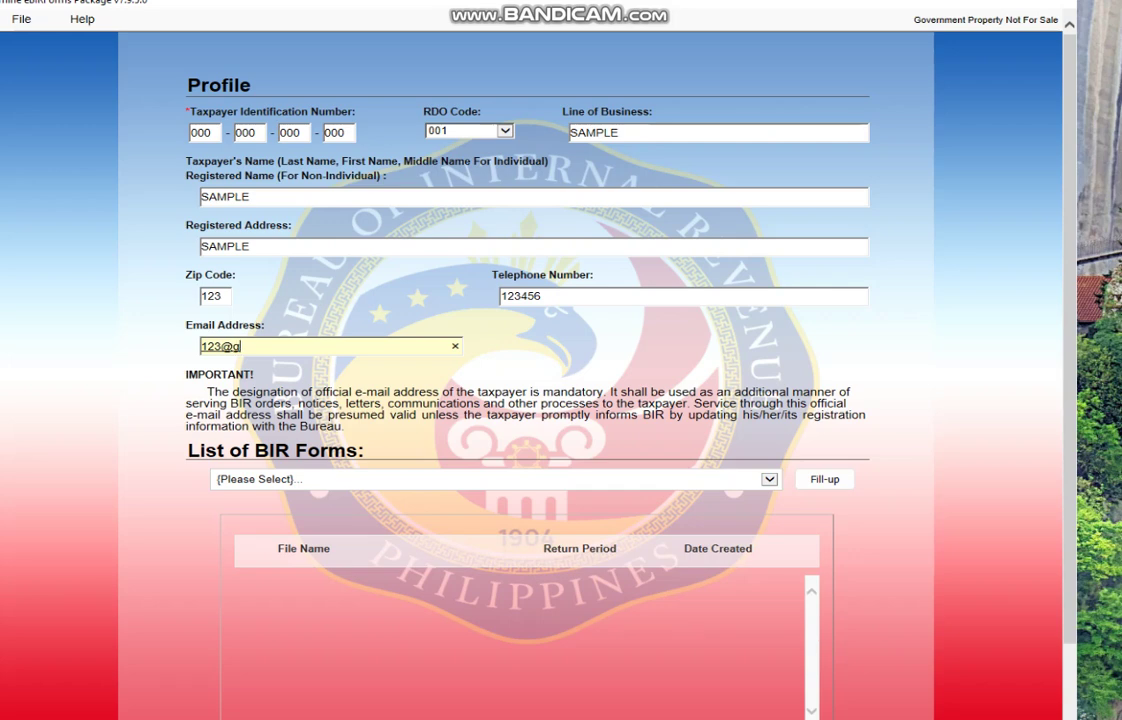
type("mail.com")
key("Tab")
Step: Pick BIR Form 2551Qv2018 – Quarterly Percentage Tax Return from the forms list and start filling it
key("alt+Down")
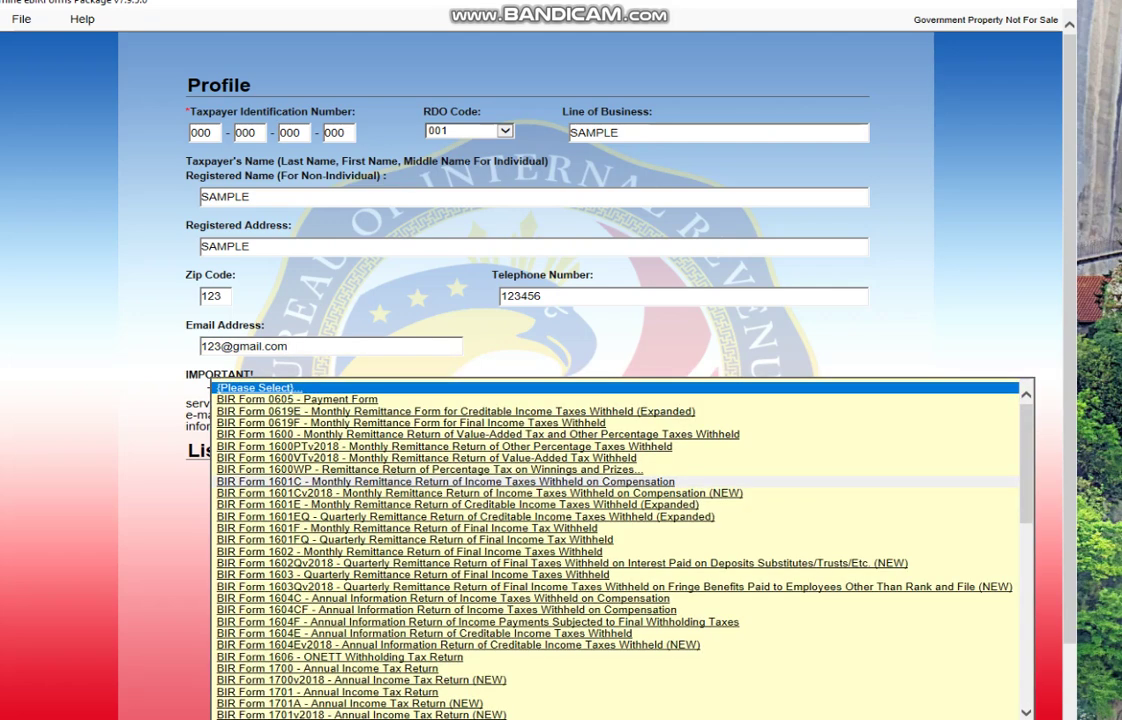
scroll(620, 550, "down", 5)
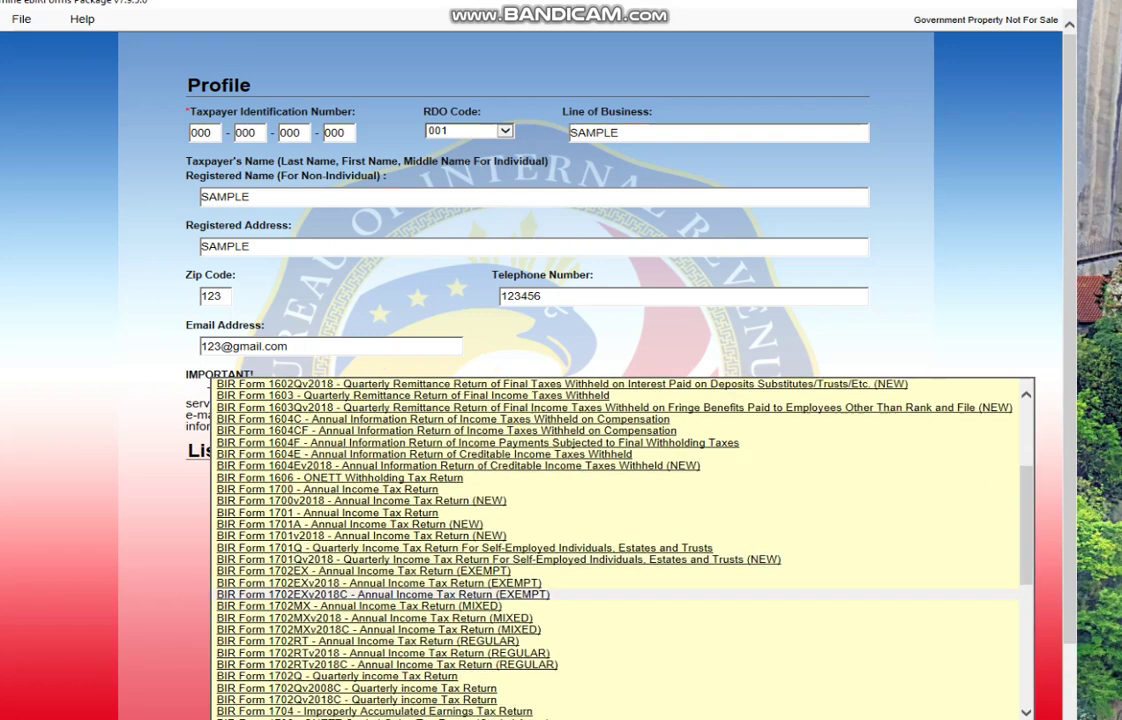
scroll(620, 550, "down", 10)
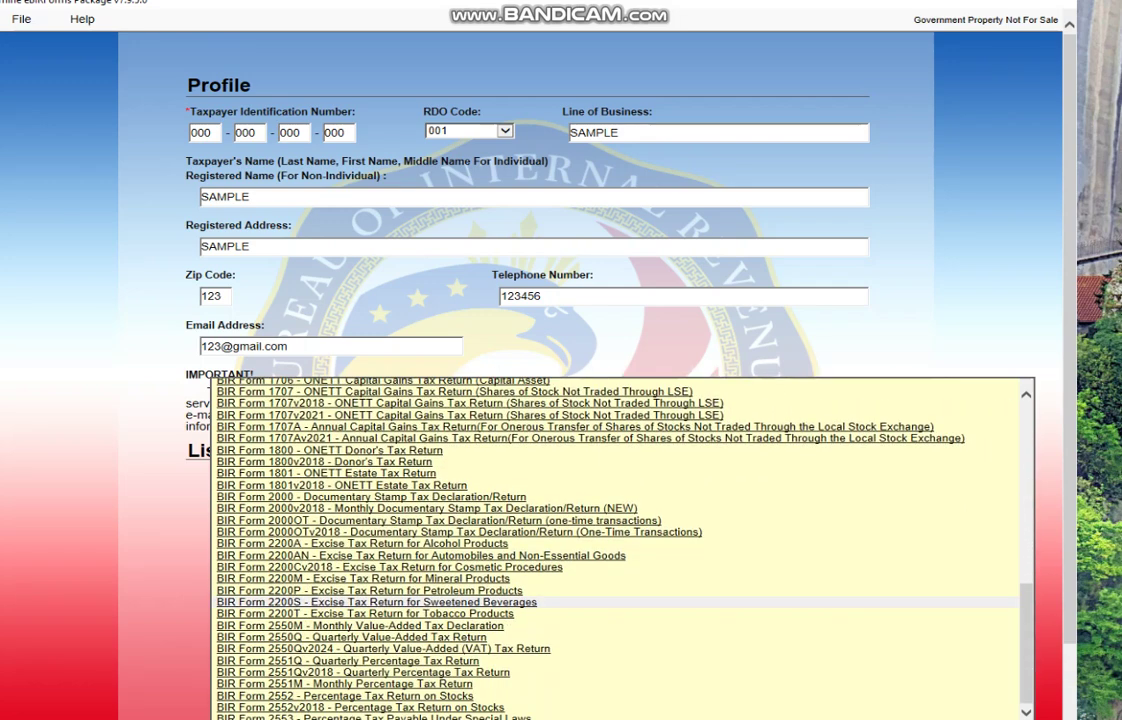
scroll(620, 550, "up", 1)
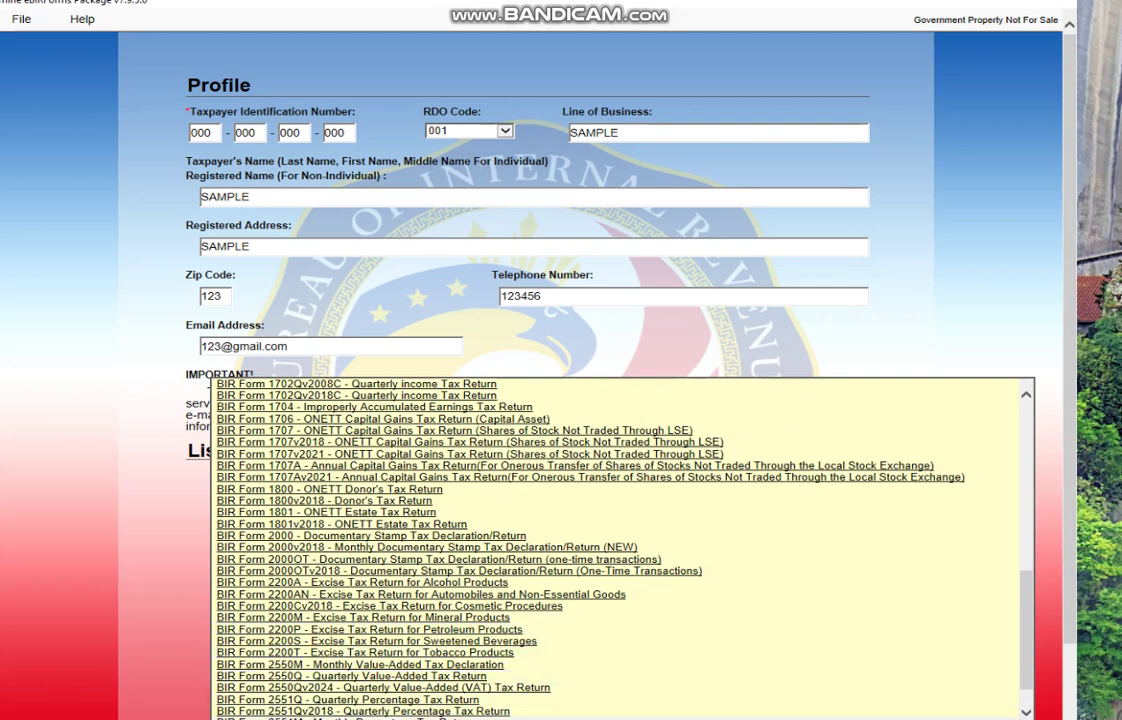
left_click(363, 711)
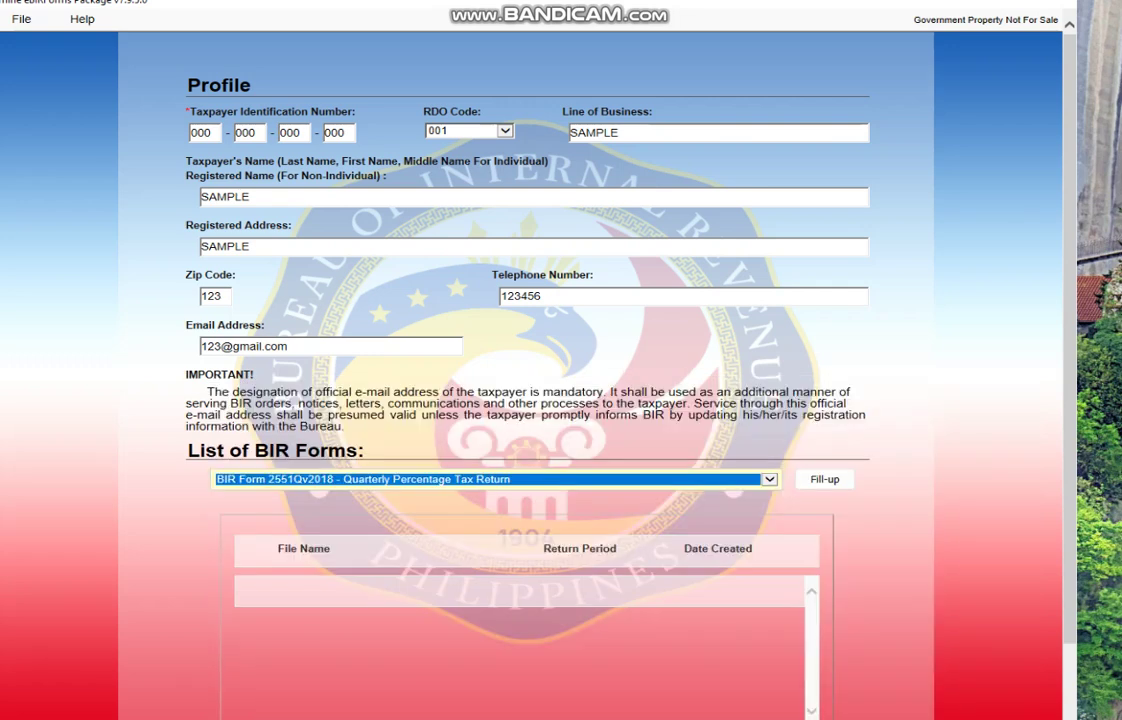
left_click(825, 479)
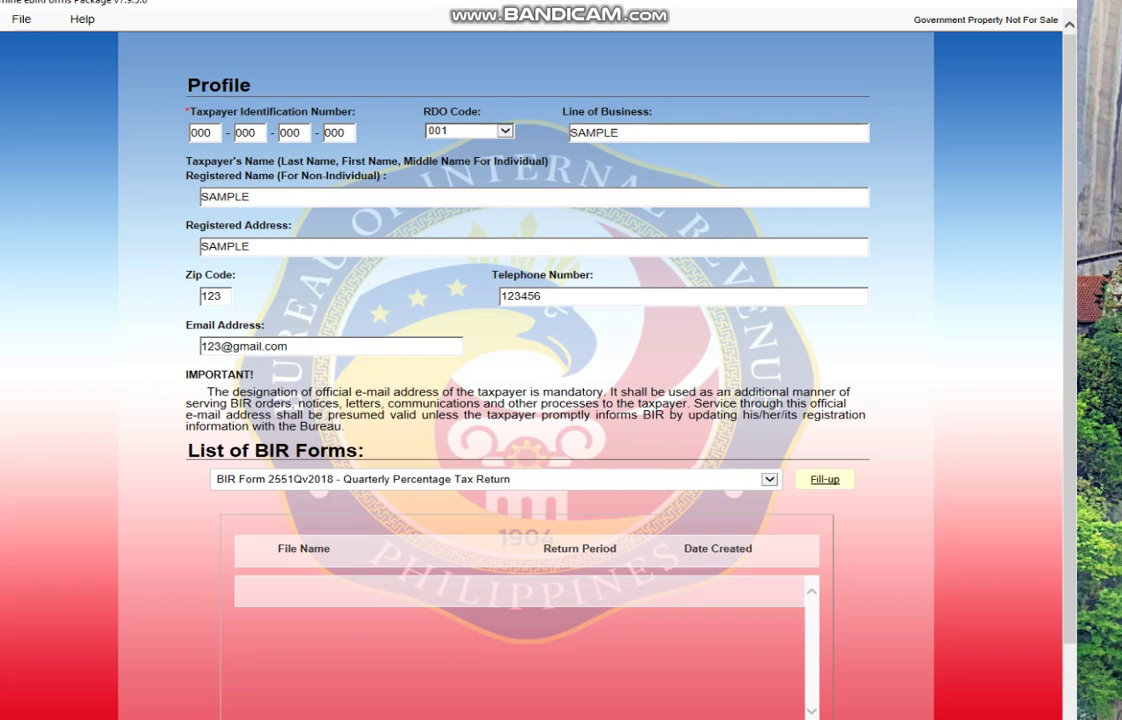
left_click(825, 479)
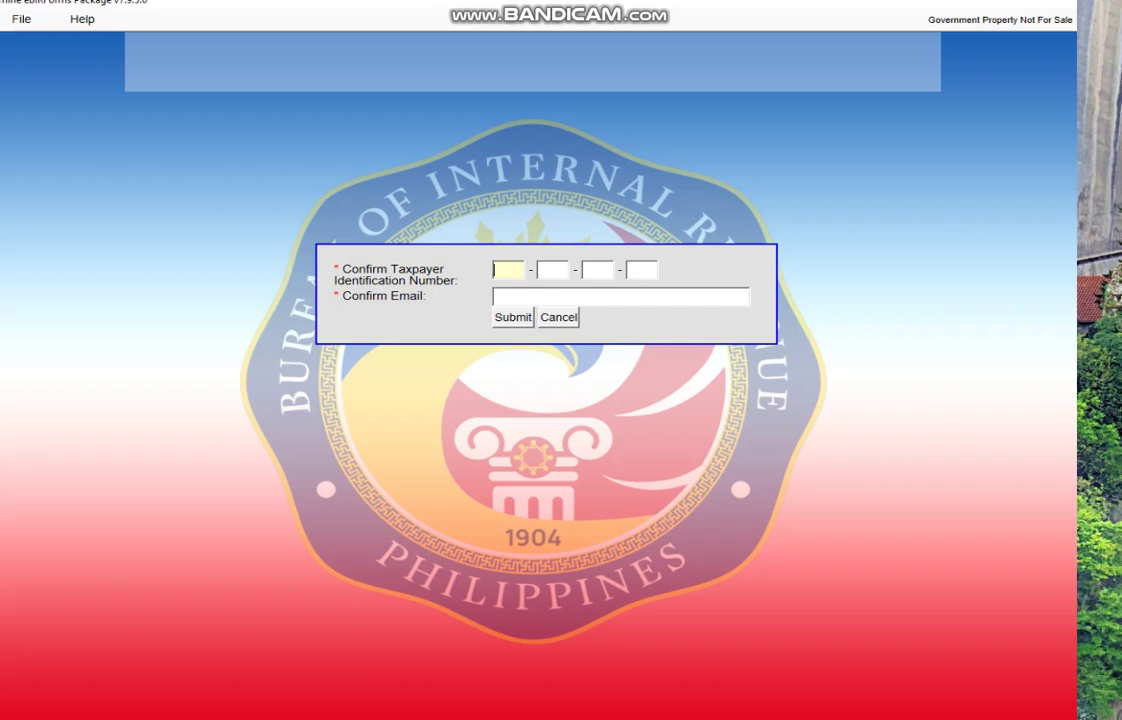
Step: Re-enter all four parts of the taxpayer TIN in the Confirm dialog
type("000")
key("Tab")
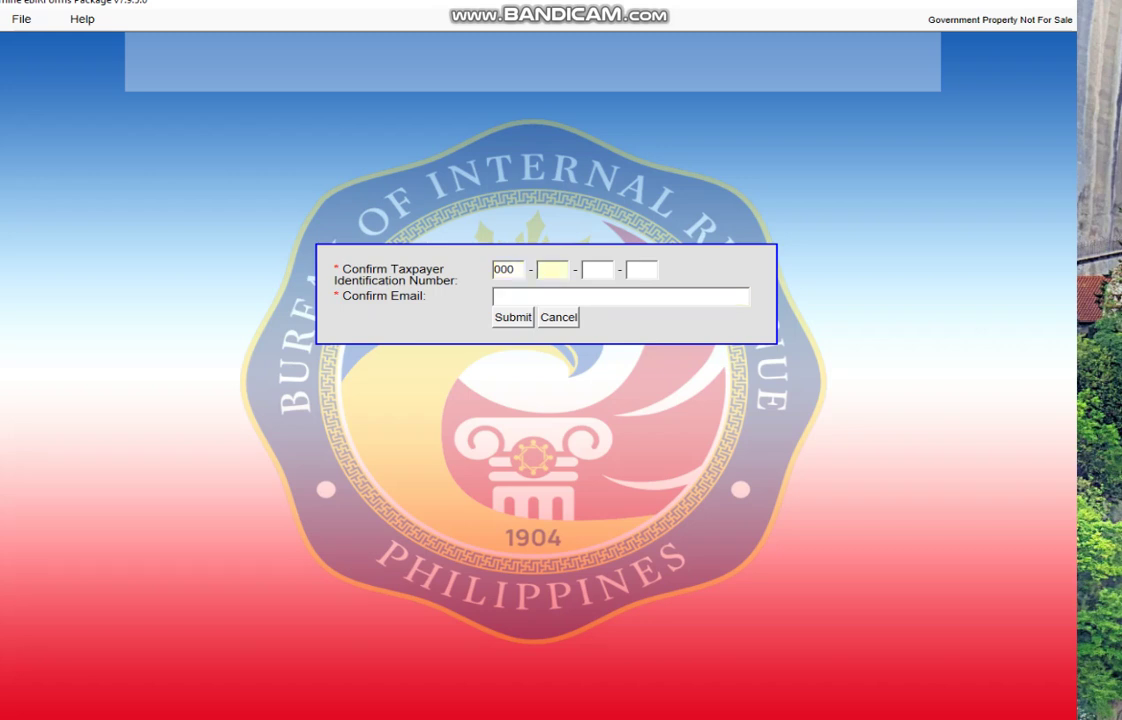
type("000")
key("Tab")
type("000")
key("Tab")
type("000")
key("Tab")
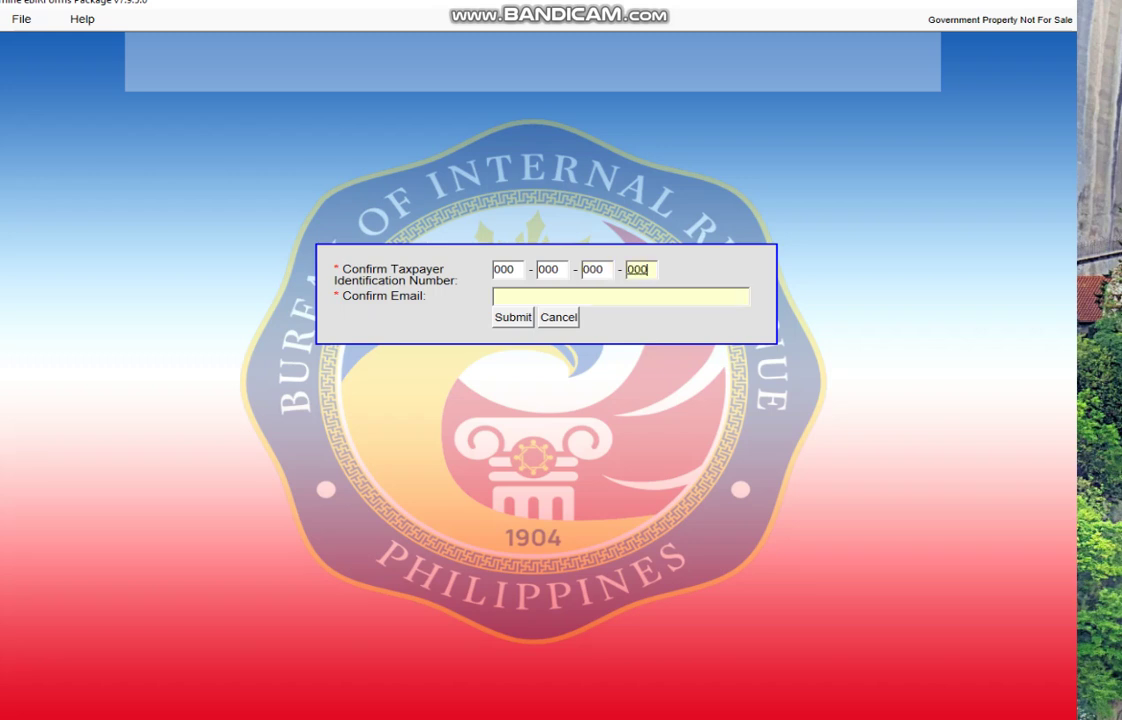
Step: Re-enter the taxpayer's e-mail address, submit the confirmation, and dismiss the save success message
type("123@gmail.com")
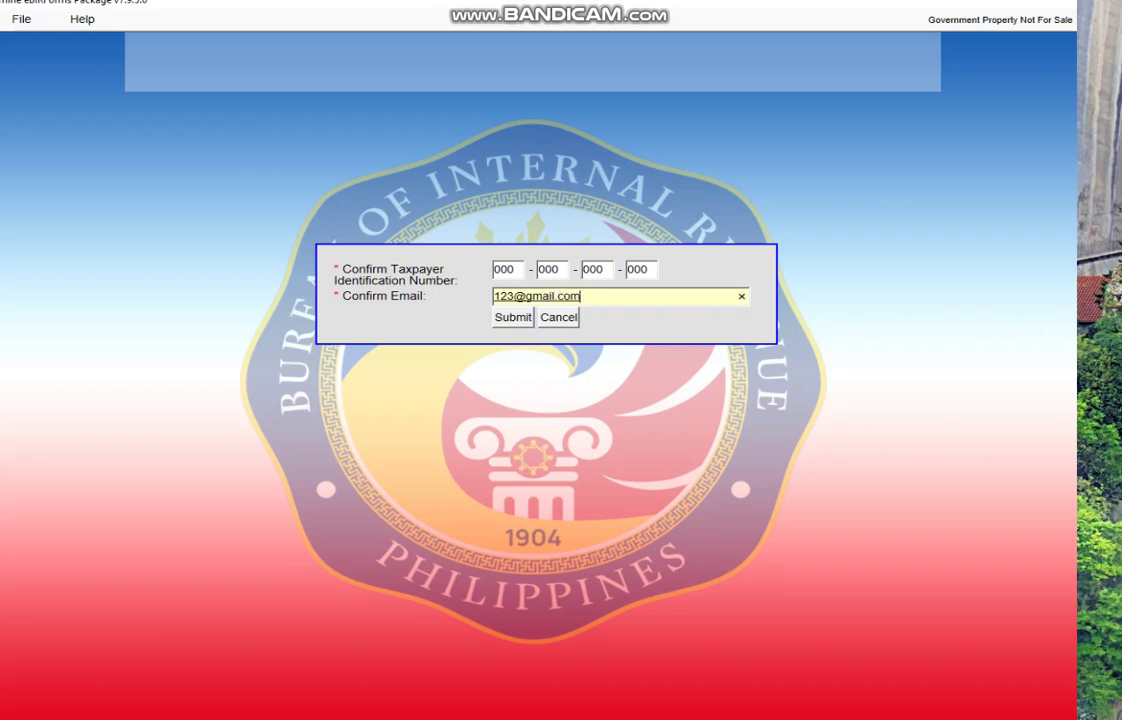
key("Tab")
key("Return")
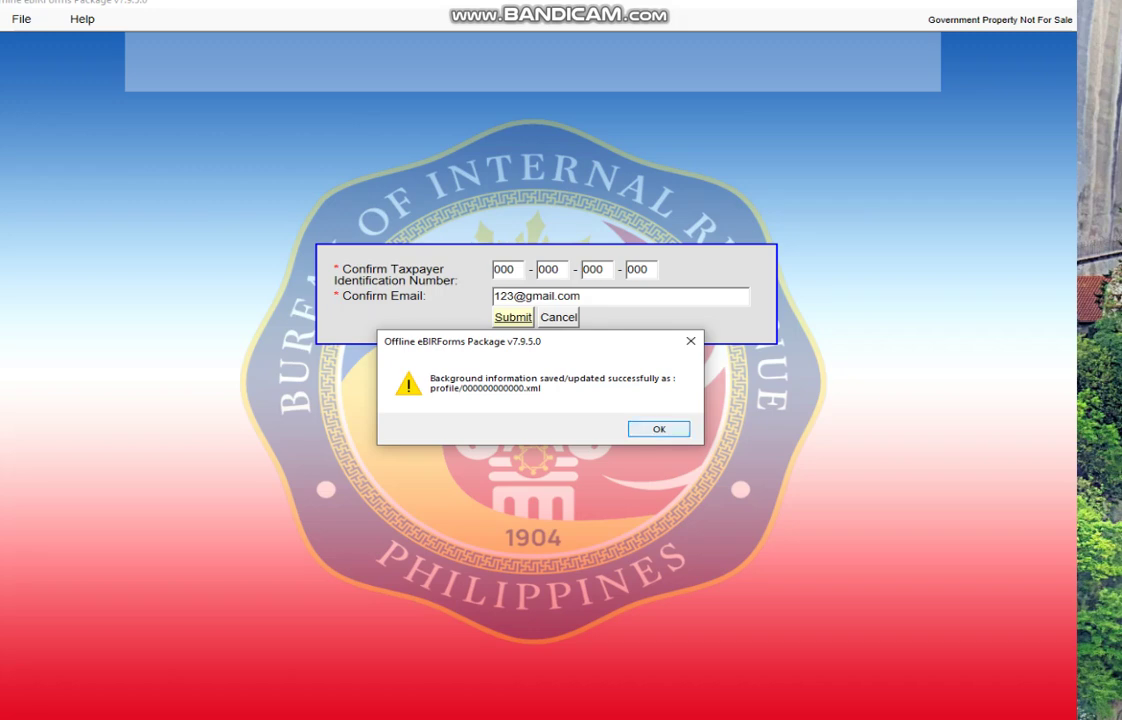
key("Return")
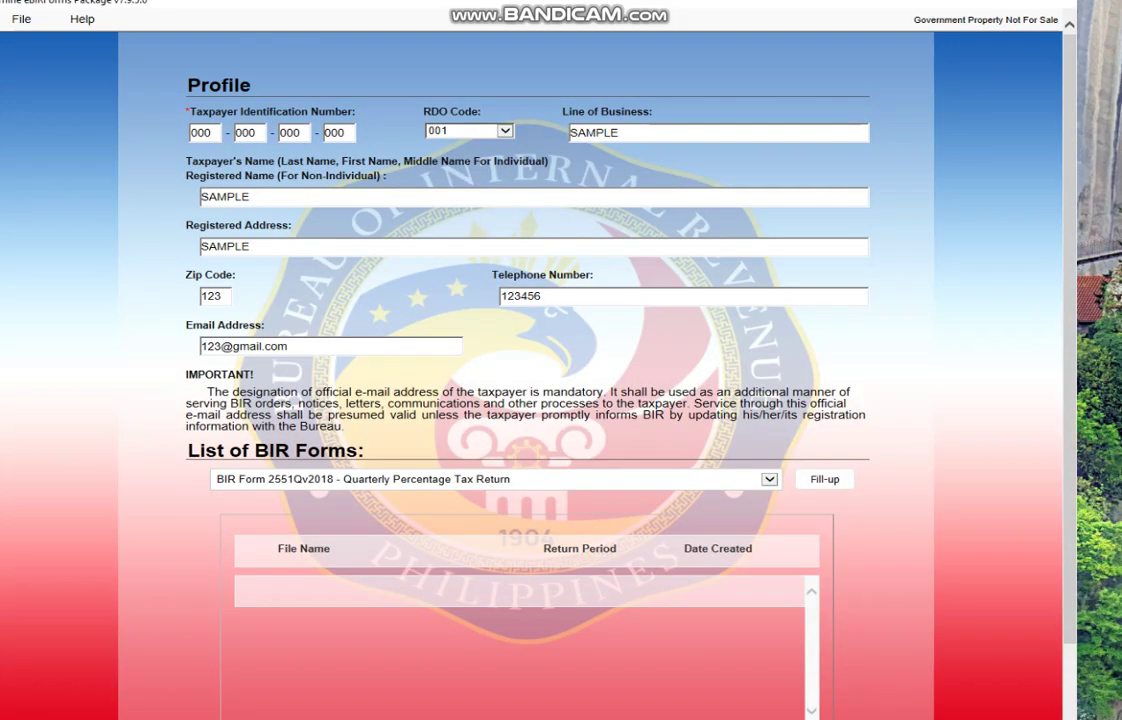
Step: Exit through File > Exit and agree to save the profile changes first
scroll(525, 380, "down", 2)
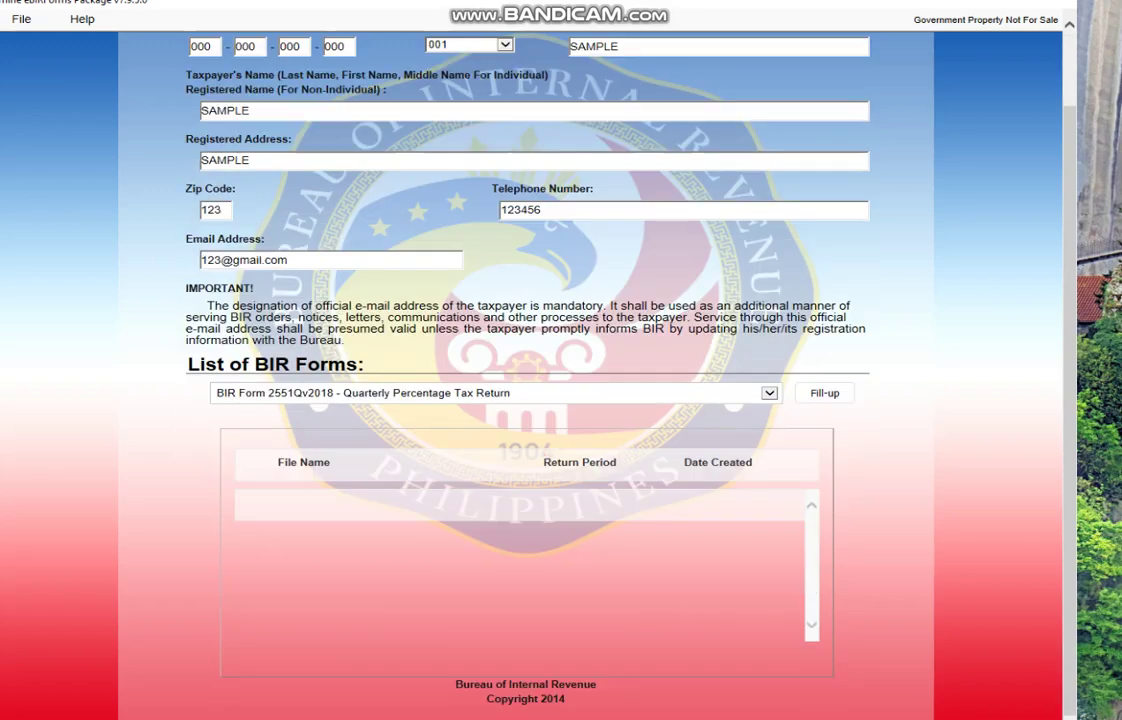
scroll(525, 380, "up", 2)
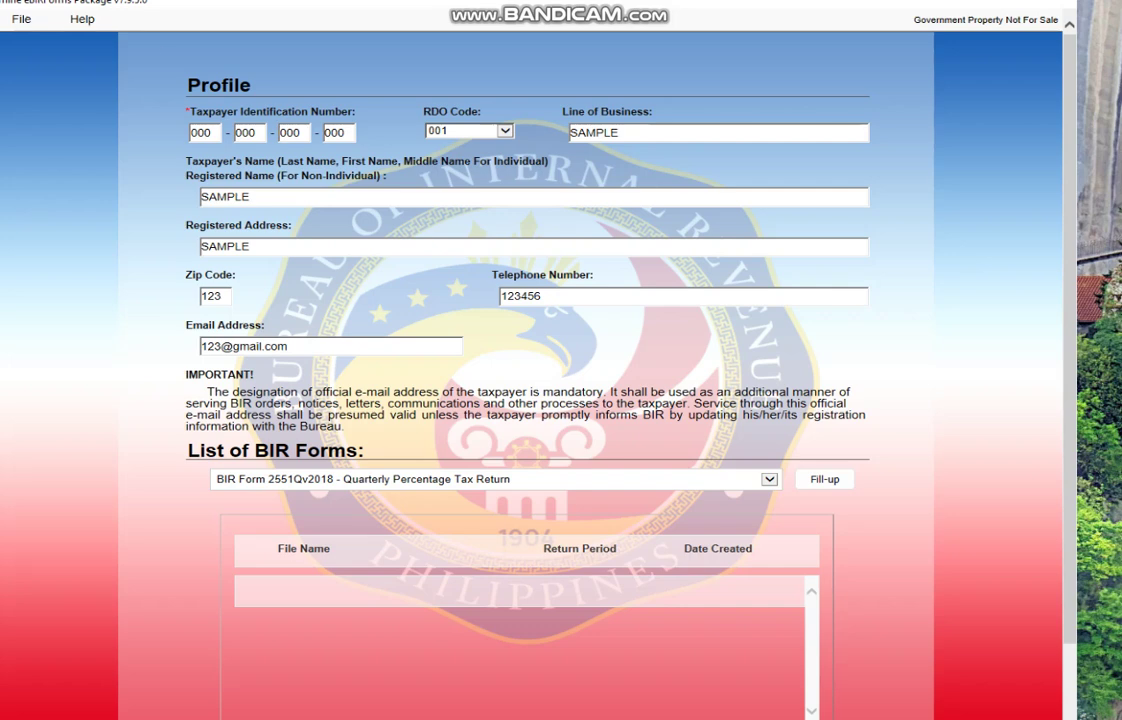
mouse_move(21, 19)
left_click(30, 64)
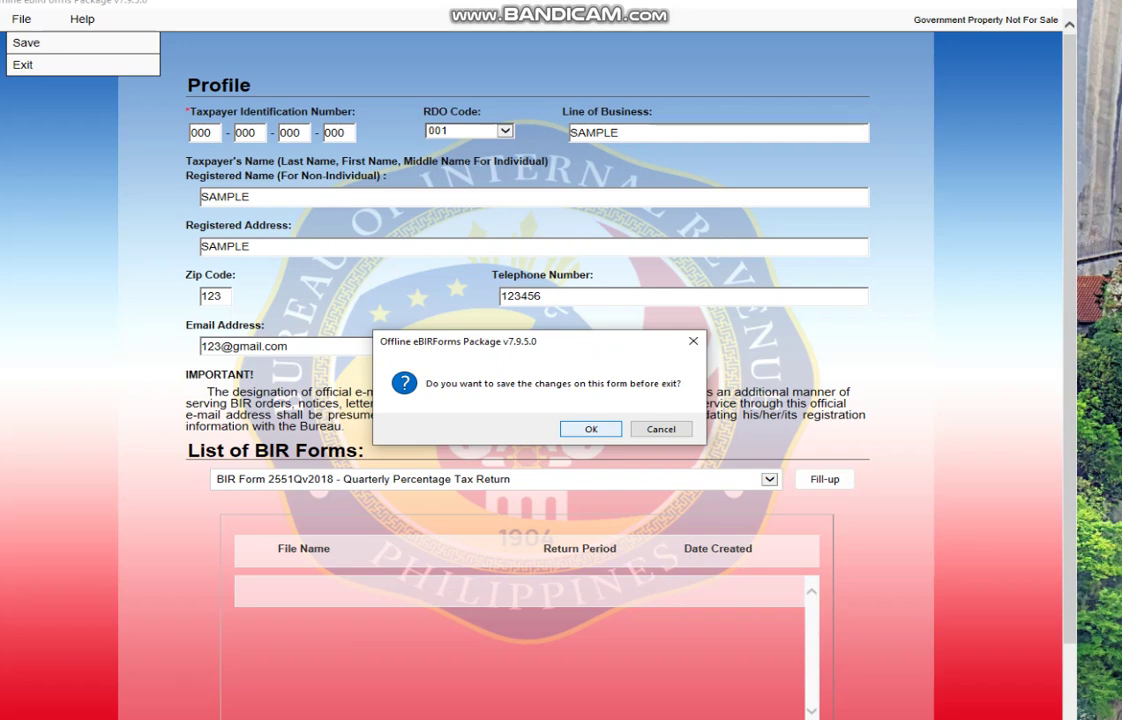
key("Return")
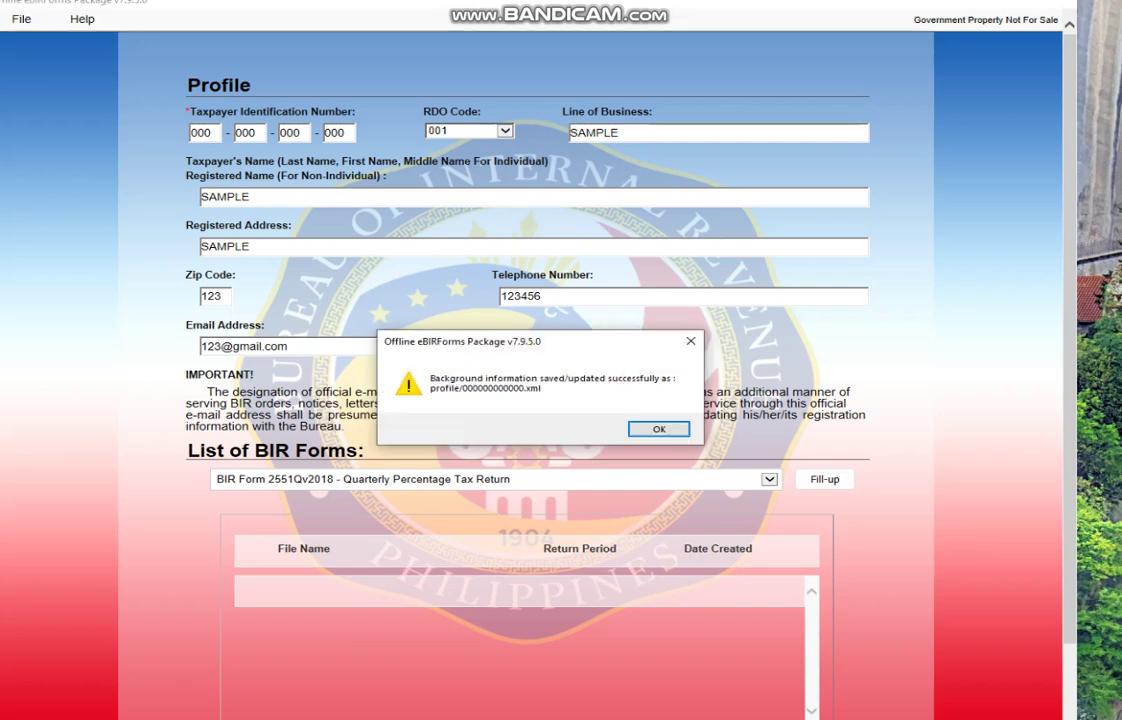